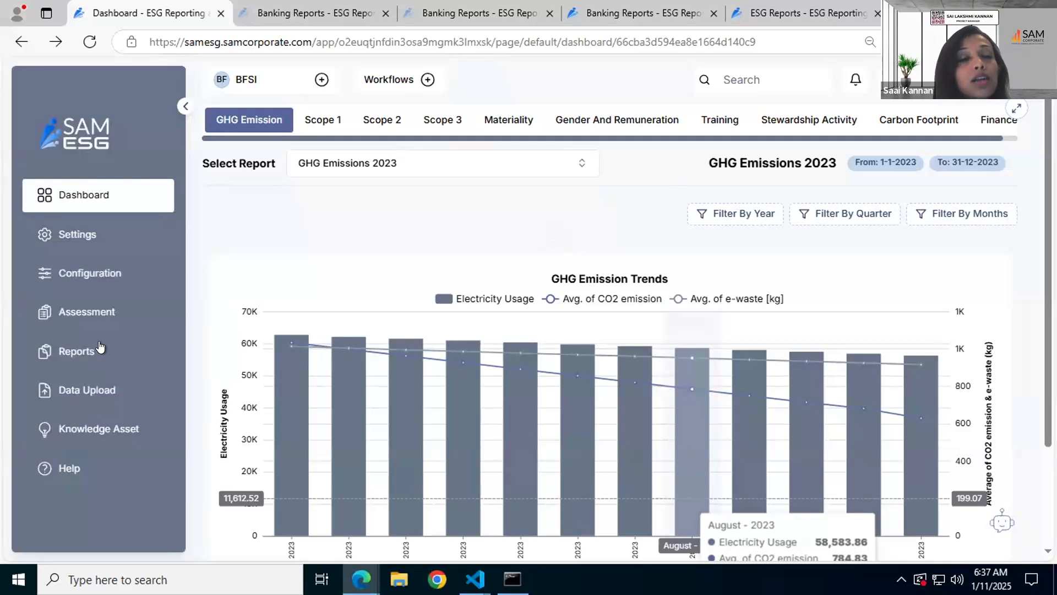
Step: Open the BRSR disclosure report from the available disclosure reports
{"action": "left_click", "coordinate": [100, 346]}
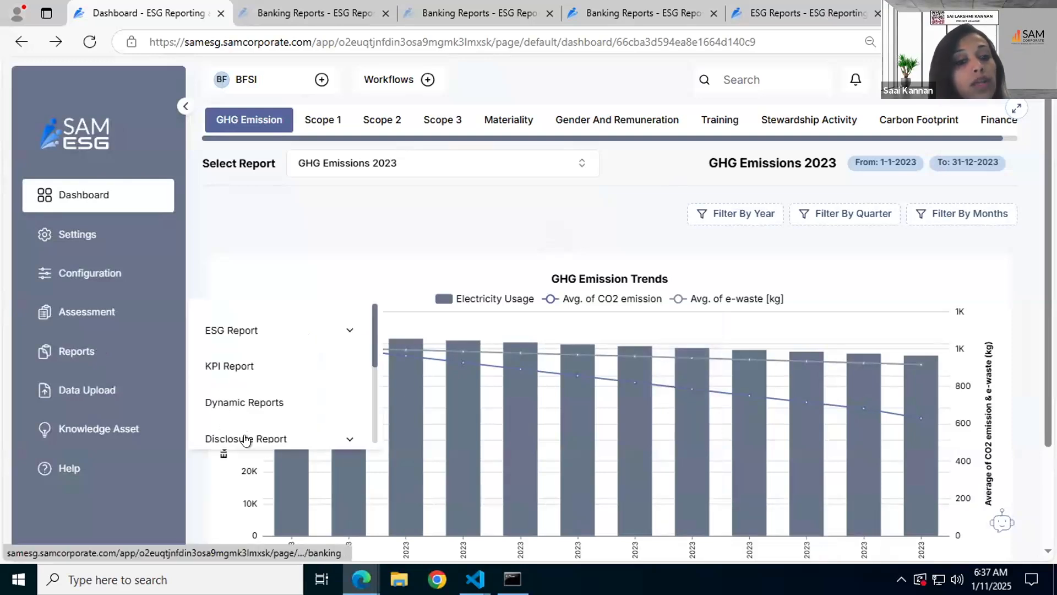
{"action": "scroll", "coordinate": [314, 378], "scroll_direction": "down", "scroll_amount": 2}
{"action": "left_click", "coordinate": [270, 363]}
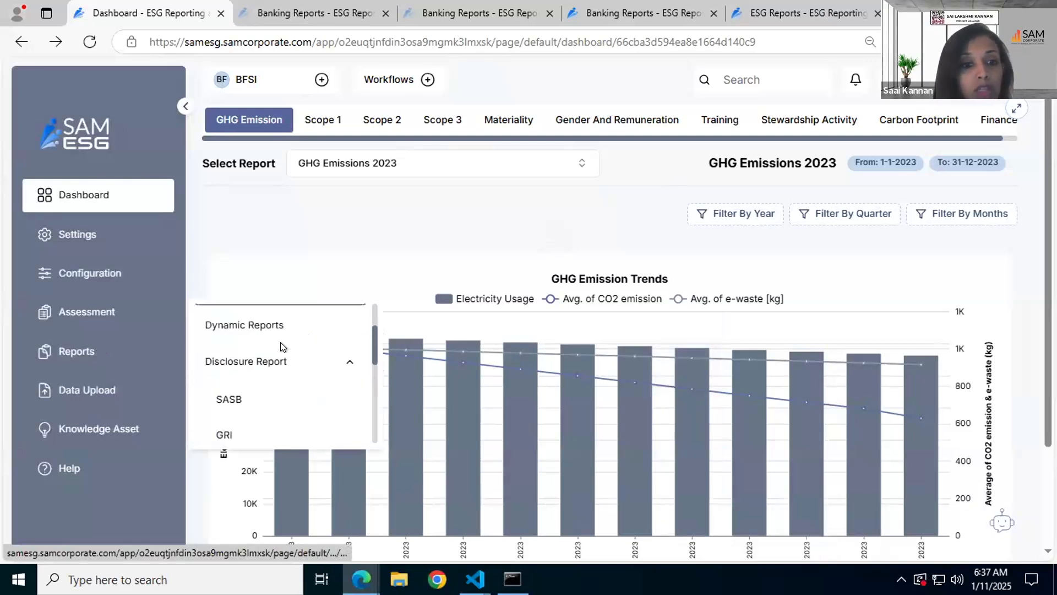
{"action": "scroll", "coordinate": [270, 369], "scroll_direction": "down", "scroll_amount": 2}
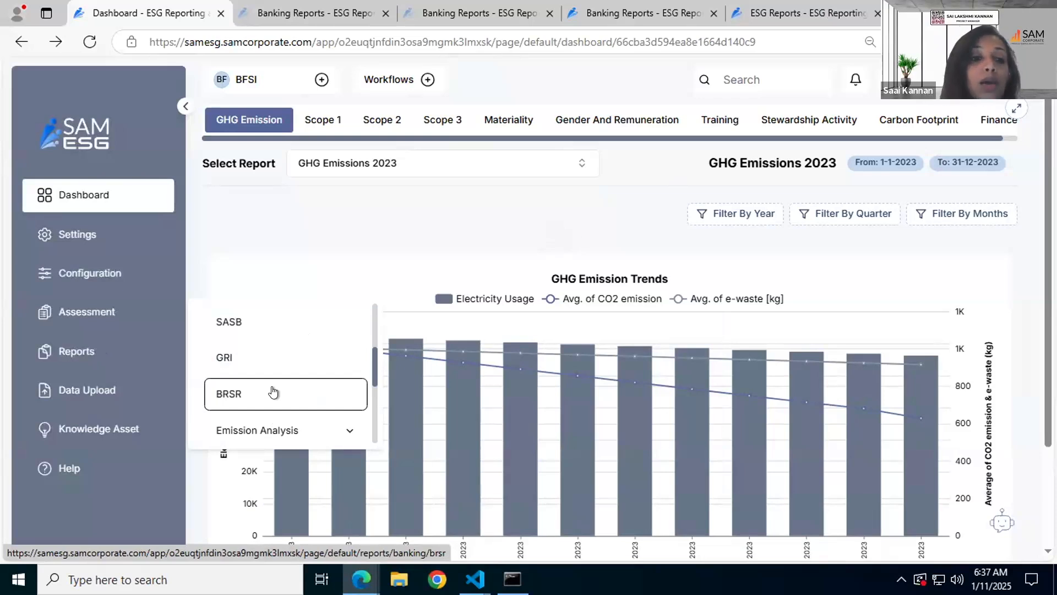
{"action": "left_click", "coordinate": [261, 395]}
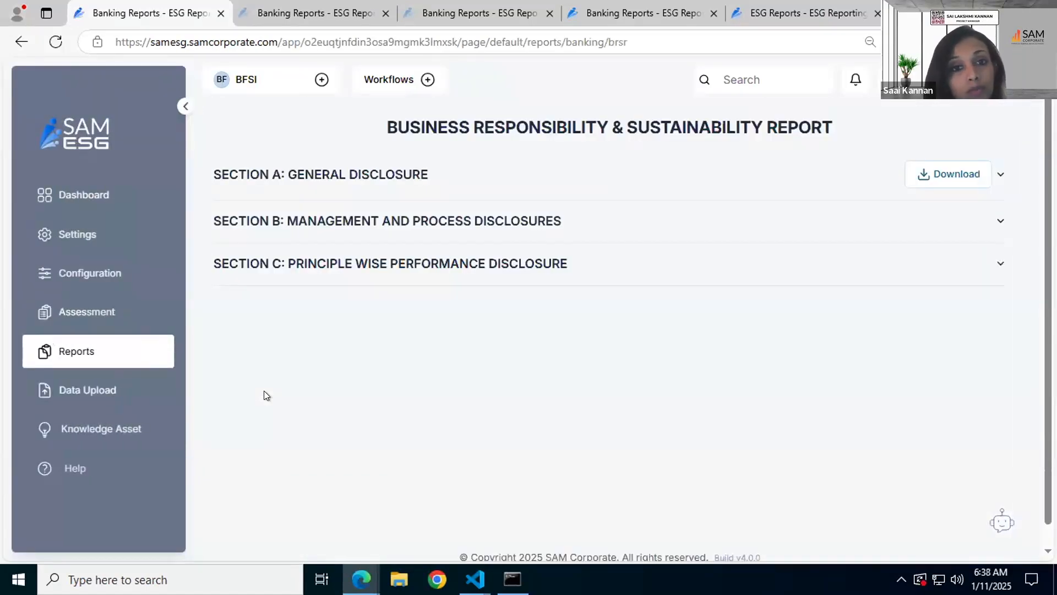
Step: Expand Section A: General Disclosure and look through the details of the listed entity and the list of subsections
{"action": "left_click", "coordinate": [469, 199]}
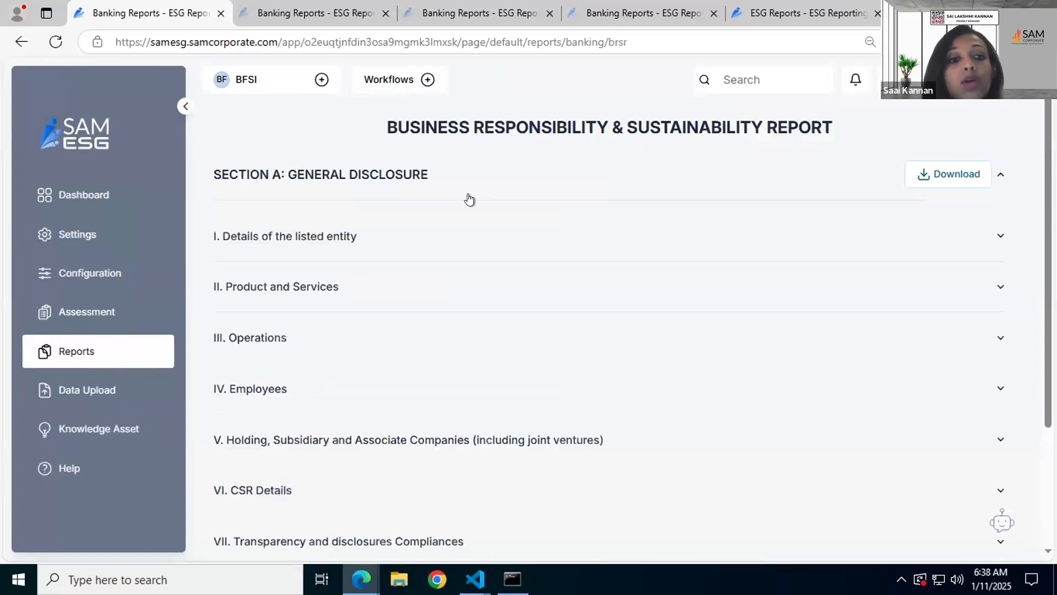
{"action": "left_click", "coordinate": [546, 243]}
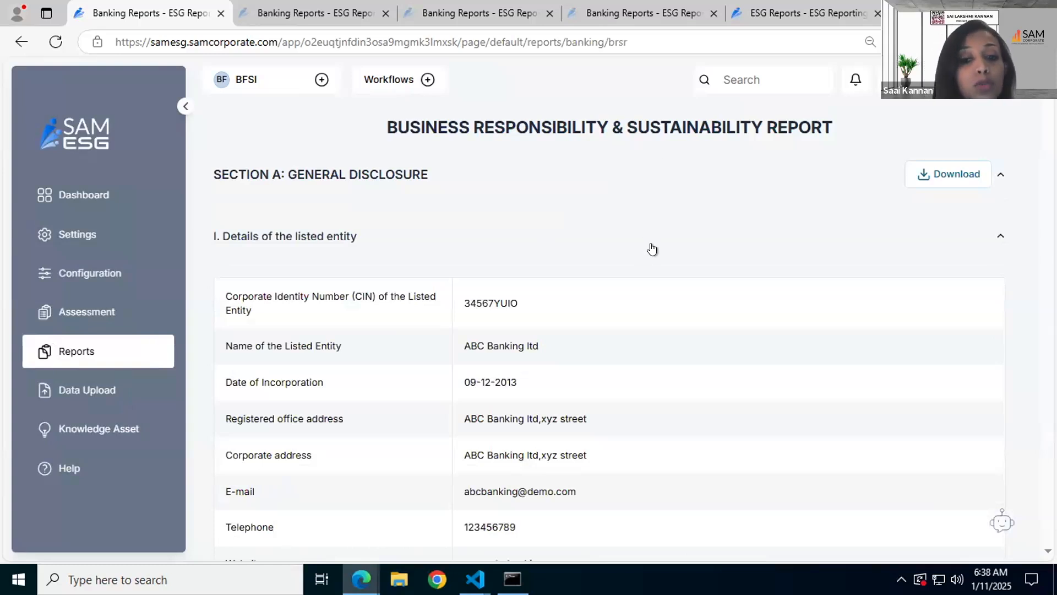
{"action": "scroll", "coordinate": [649, 253], "scroll_direction": "down", "scroll_amount": 10}
{"action": "scroll", "coordinate": [650, 248], "scroll_direction": "up", "scroll_amount": 10}
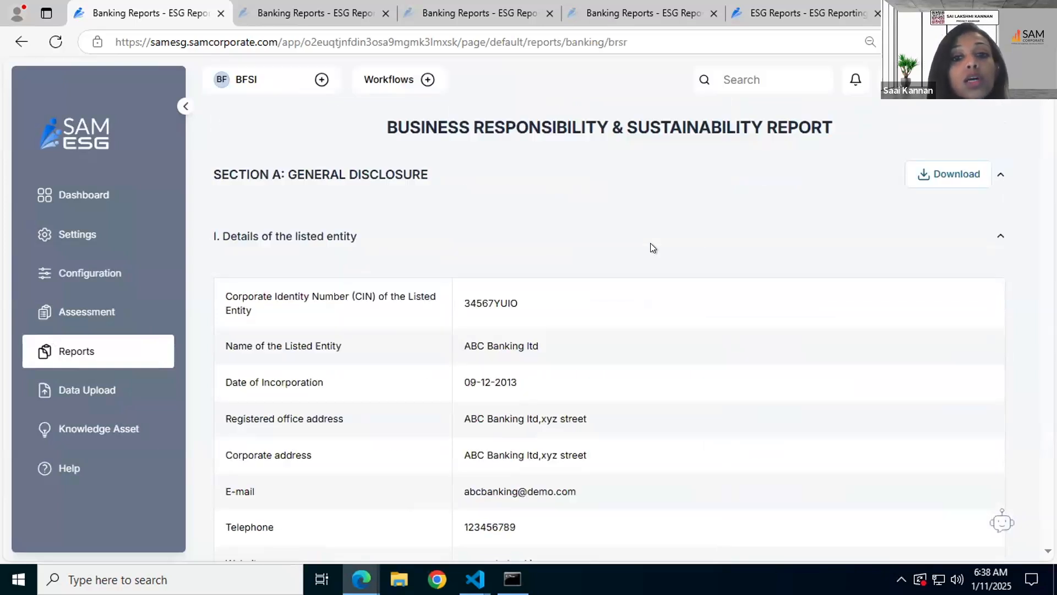
{"action": "left_click", "coordinate": [247, 236]}
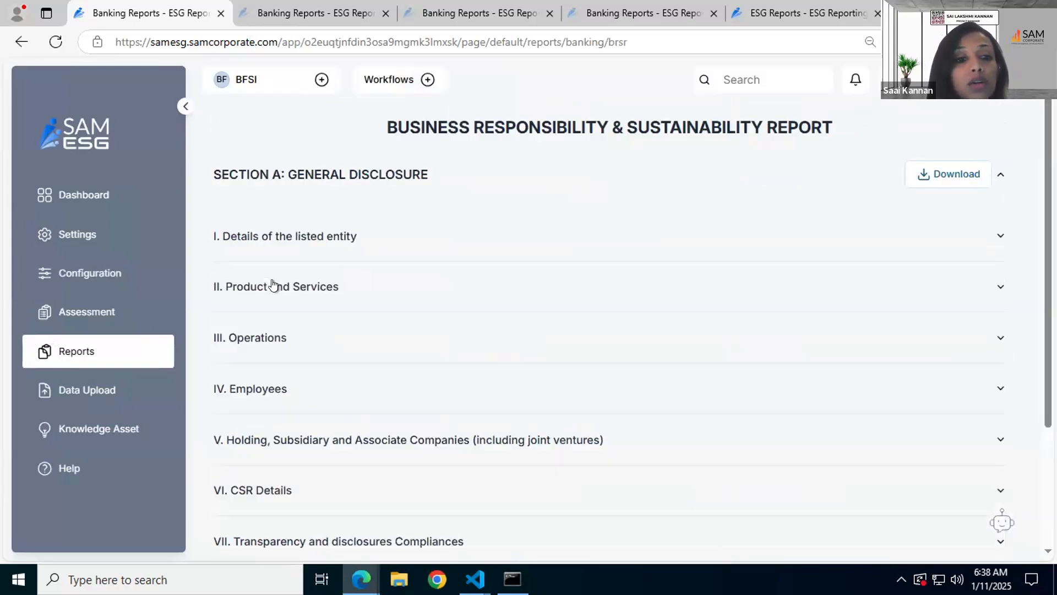
{"action": "scroll", "coordinate": [273, 292], "scroll_direction": "down", "scroll_amount": 3}
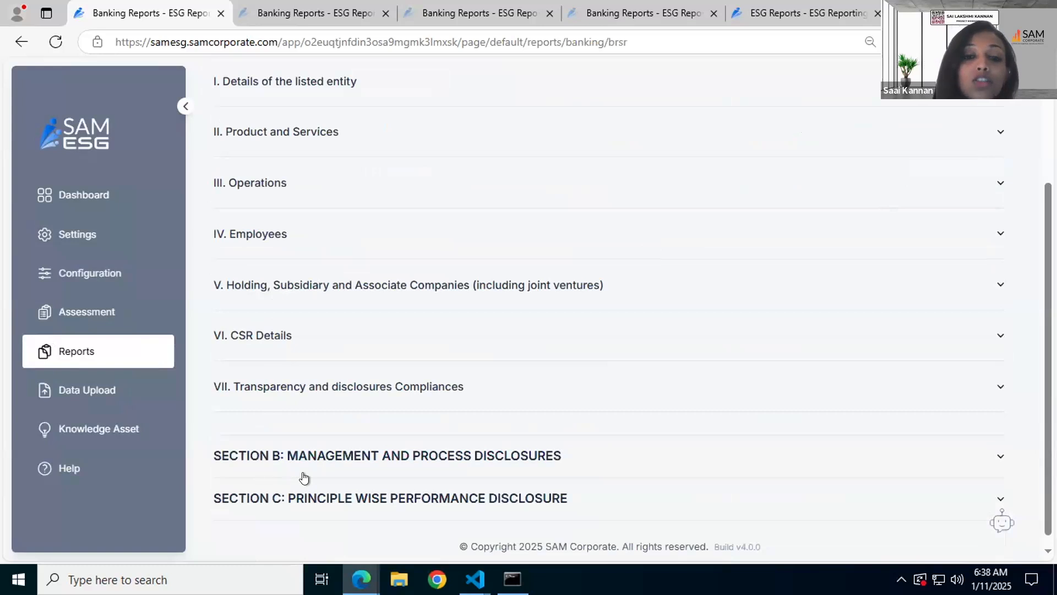
{"action": "scroll", "coordinate": [347, 200], "scroll_direction": "up", "scroll_amount": 3}
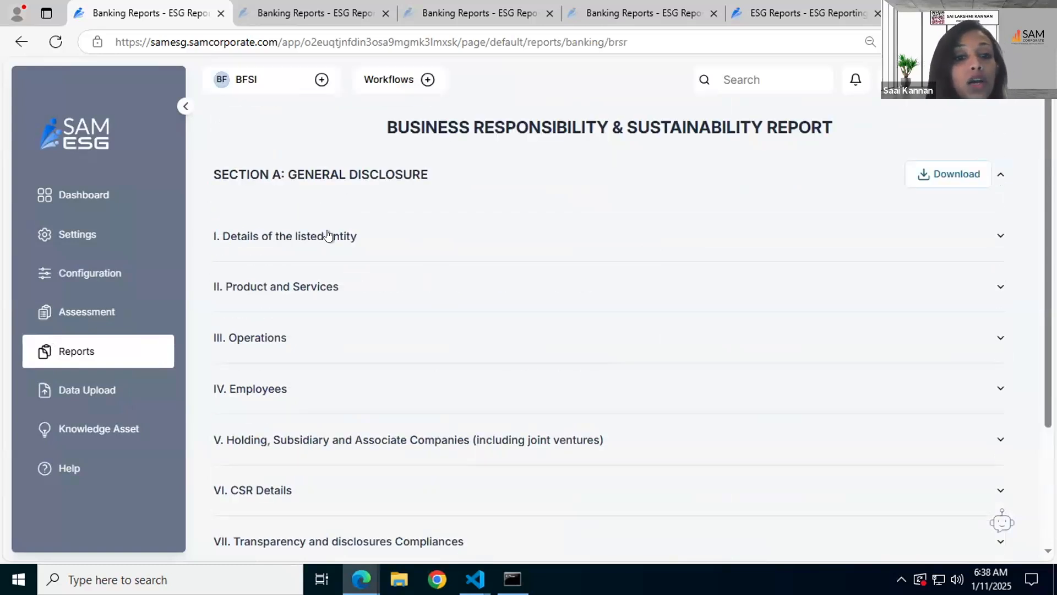
Step: Review the listed entity's company information, financial years and stock exchange details again, and collapse that subsection
{"action": "left_click", "coordinate": [327, 236]}
{"action": "scroll", "coordinate": [427, 359], "scroll_direction": "down", "scroll_amount": 4}
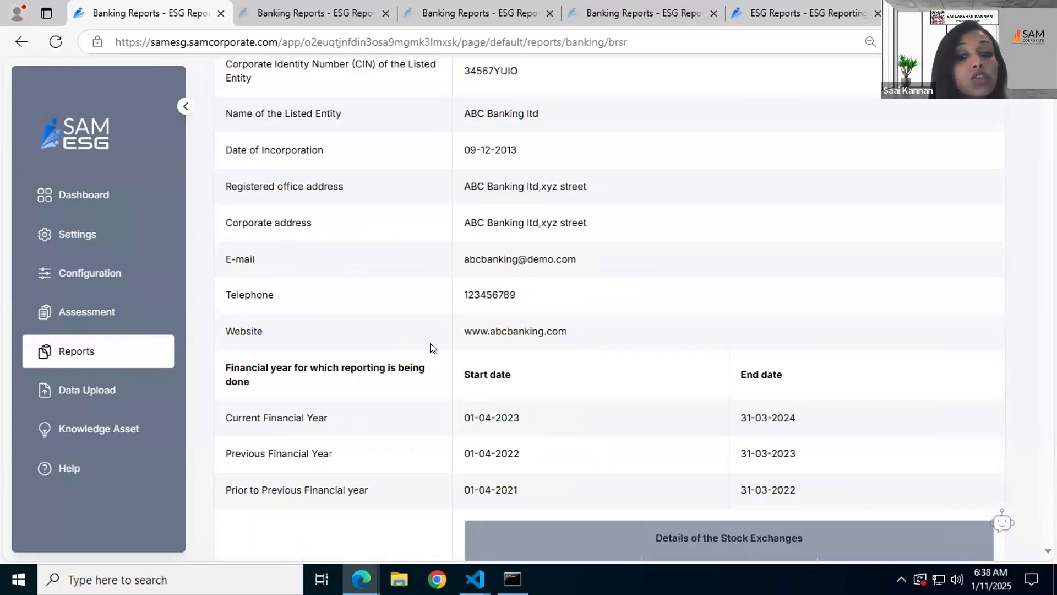
{"action": "scroll", "coordinate": [699, 487], "scroll_direction": "down", "scroll_amount": 4}
{"action": "scroll", "coordinate": [347, 247], "scroll_direction": "up", "scroll_amount": 10}
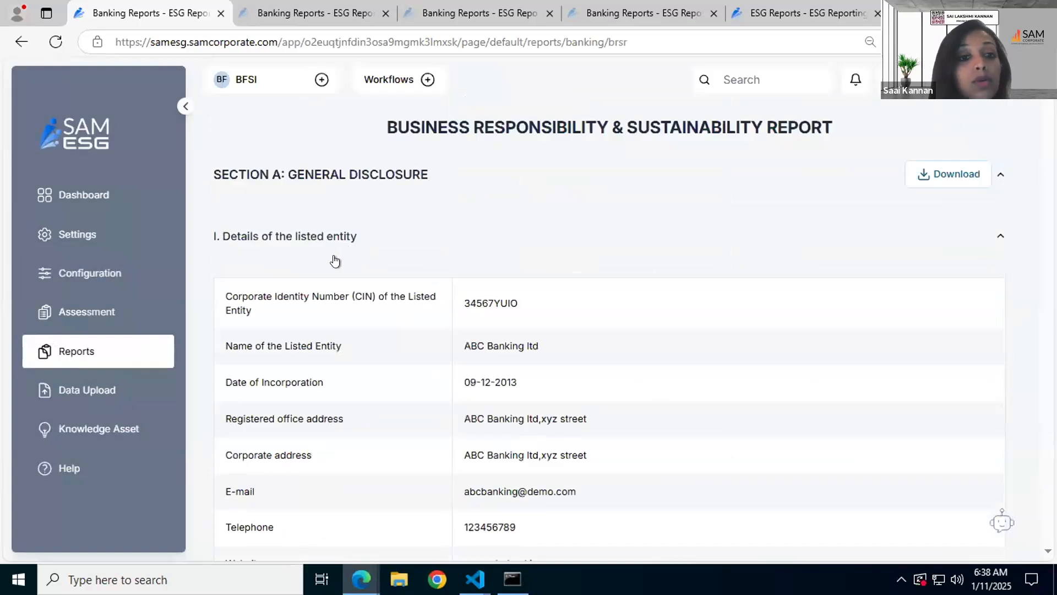
{"action": "left_click", "coordinate": [332, 238]}
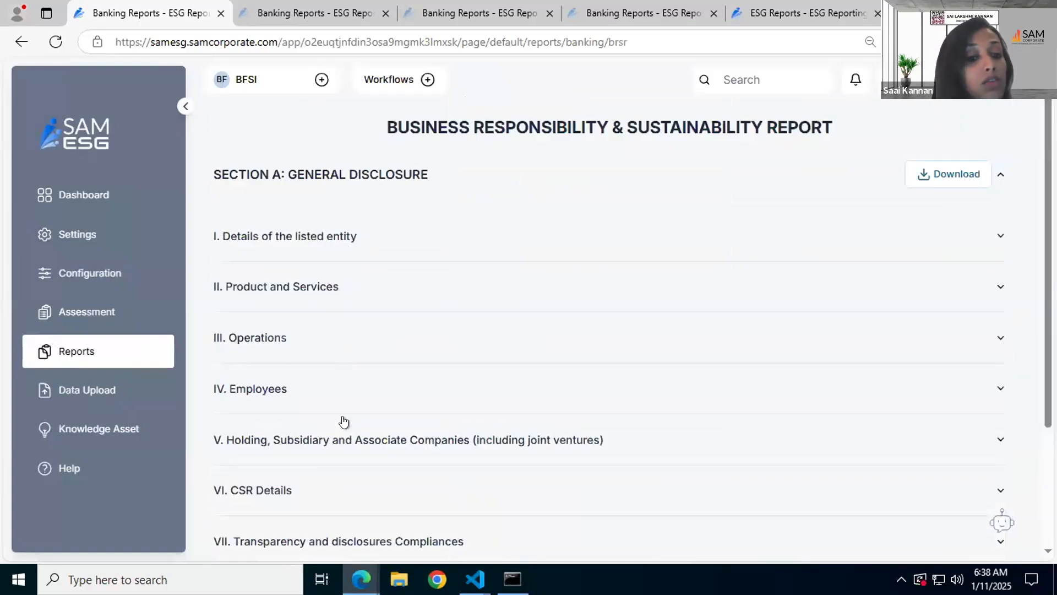
Step: Examine Principle 3 on employee well-being in Section C: Principle Wise Performance Disclosure
{"action": "scroll", "coordinate": [344, 422], "scroll_direction": "down", "scroll_amount": 3}
{"action": "left_click", "coordinate": [279, 484]}
{"action": "scroll", "coordinate": [356, 298], "scroll_direction": "down", "scroll_amount": 5}
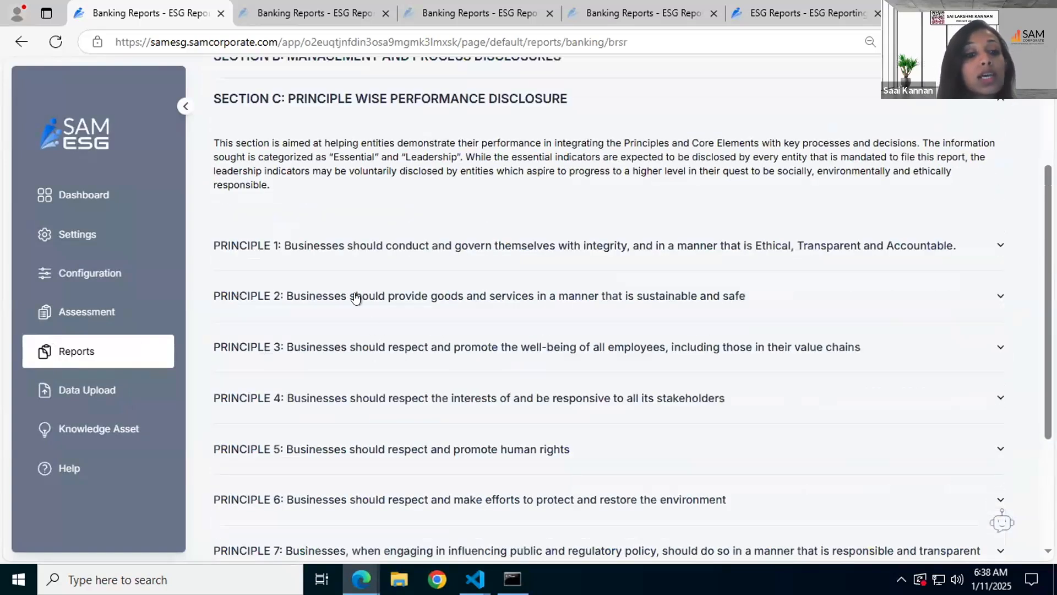
{"action": "left_click", "coordinate": [281, 348]}
{"action": "scroll", "coordinate": [373, 347], "scroll_direction": "down", "scroll_amount": 3}
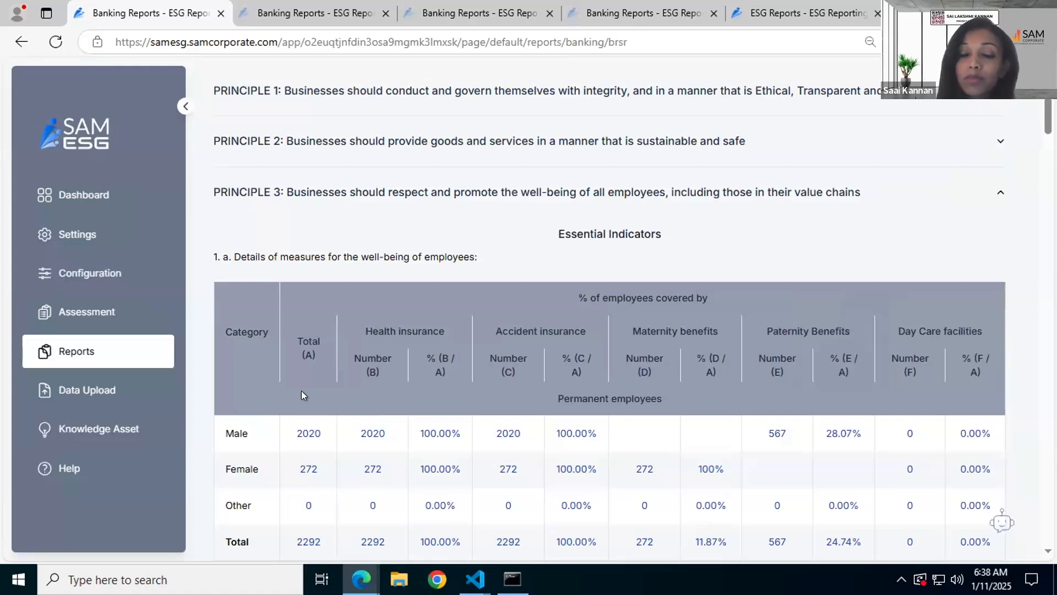
{"action": "scroll", "coordinate": [387, 352], "scroll_direction": "up", "scroll_amount": 5}
{"action": "scroll", "coordinate": [412, 351], "scroll_direction": "up", "scroll_amount": 1}
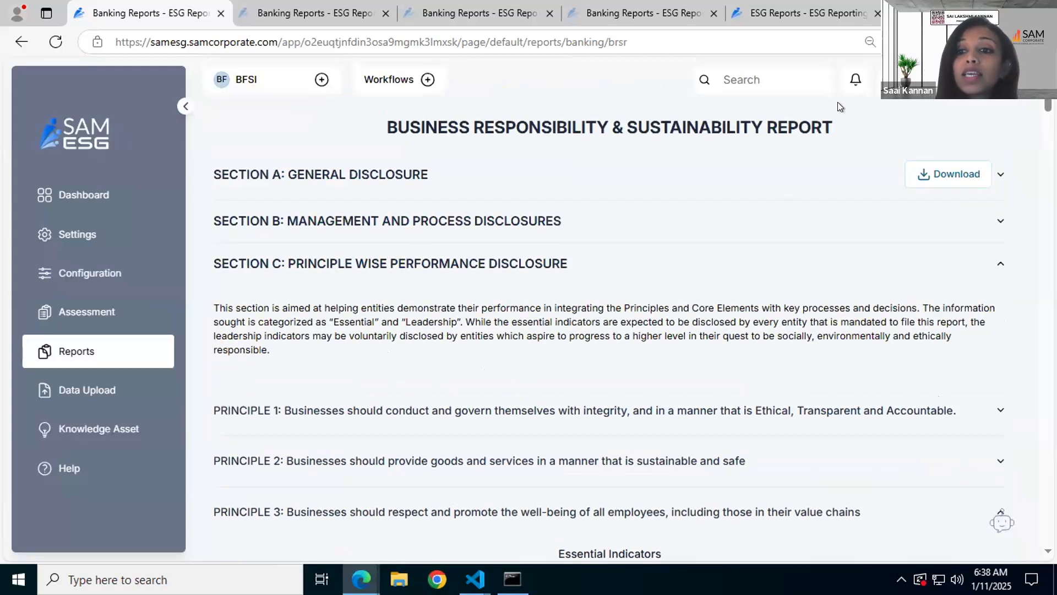
Step: Download the Section A general disclosure report as a PDF and collapse the section
{"action": "left_click", "coordinate": [926, 170]}
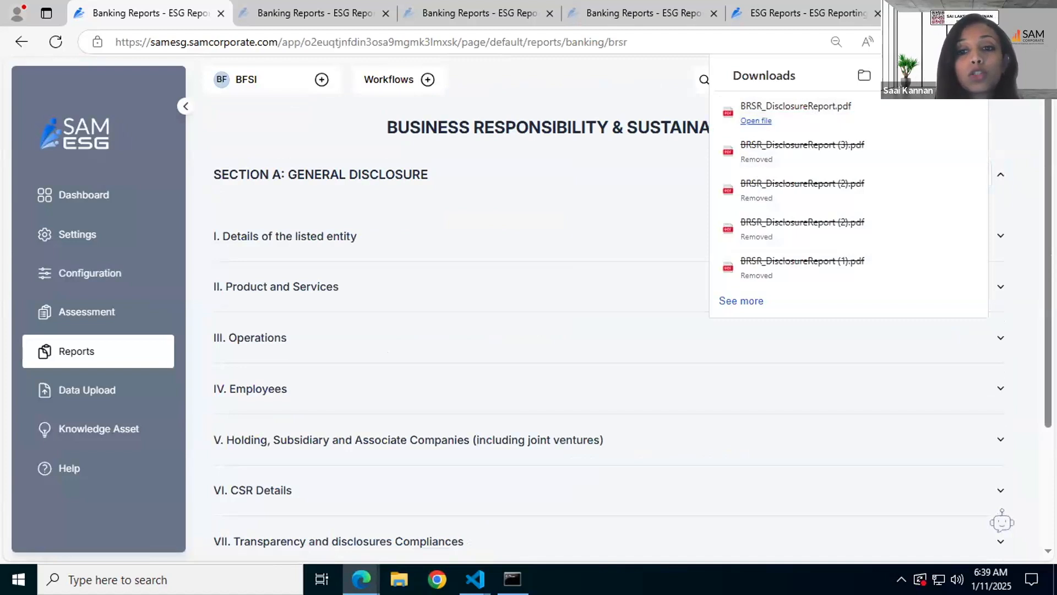
{"action": "left_click", "coordinate": [296, 194]}
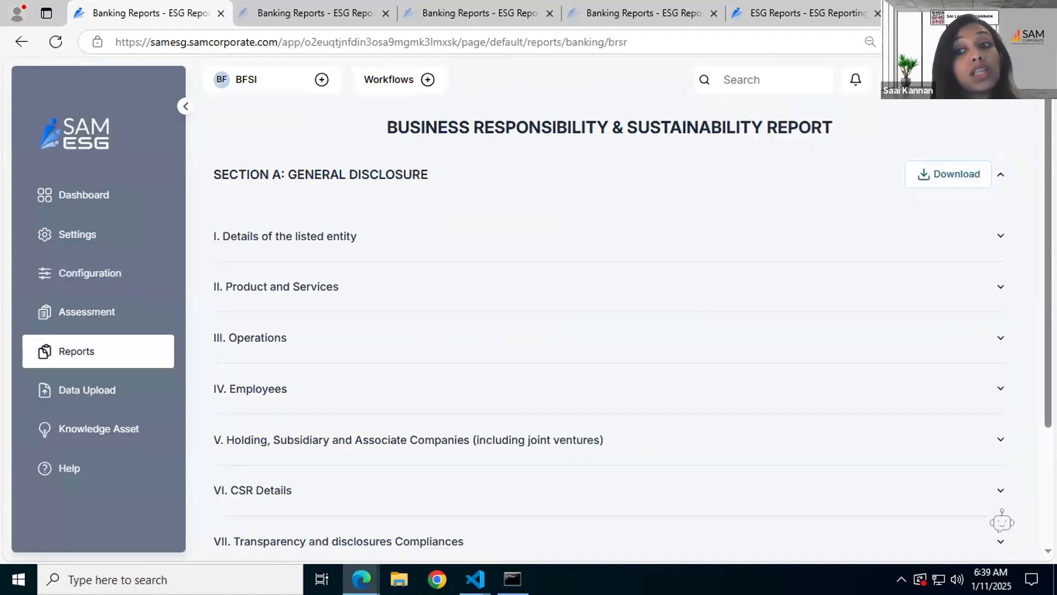
{"action": "left_click", "coordinate": [339, 230]}
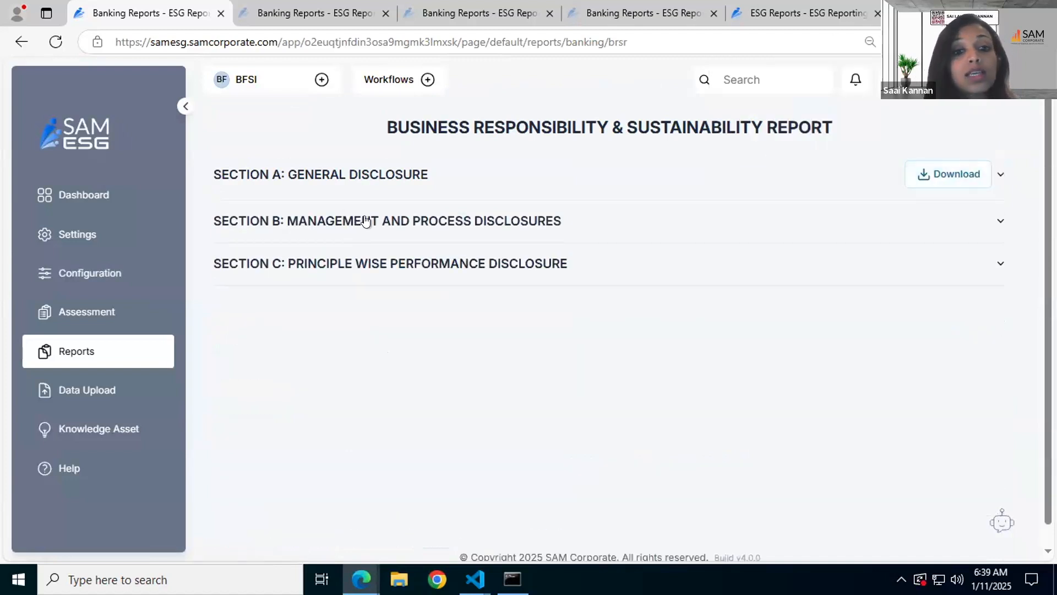
Step: View the disclosure questions in Section B: Management and Process Disclosures and collapse the section again
{"action": "left_click", "coordinate": [366, 220]}
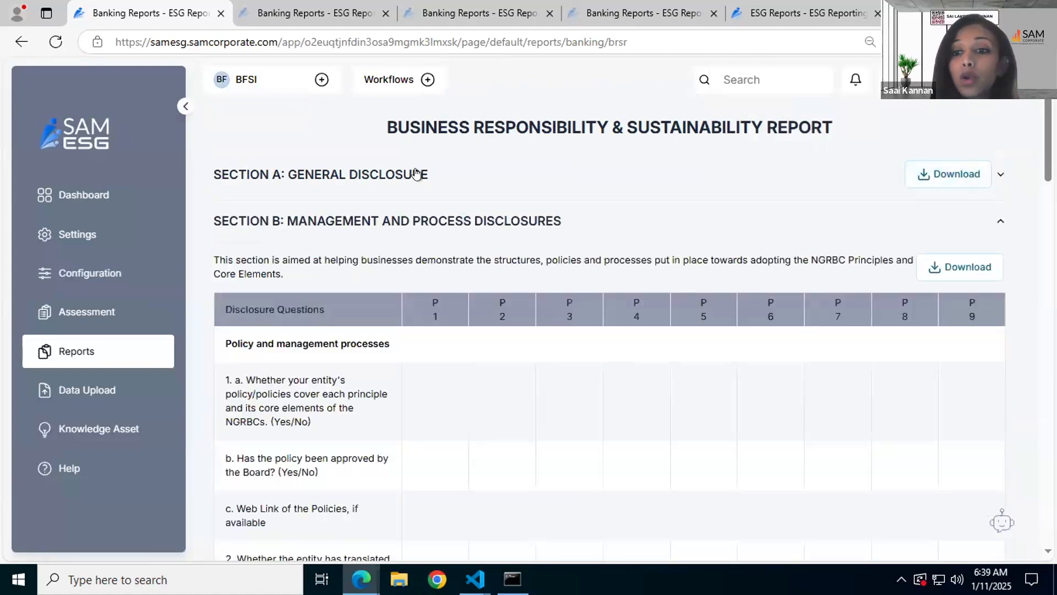
{"action": "left_click", "coordinate": [999, 223]}
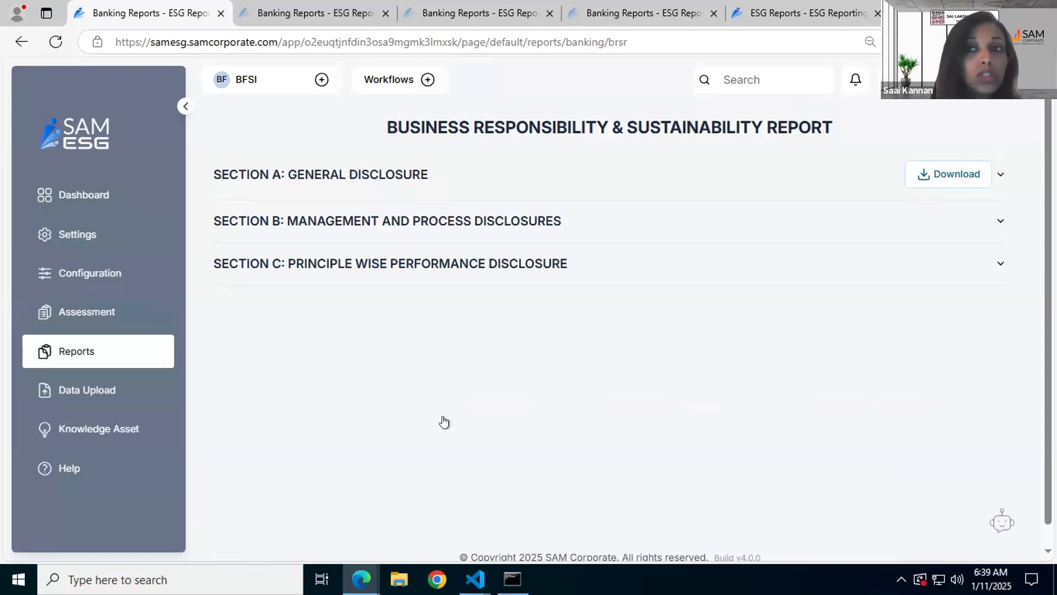
Step: Switch to the open GRI Index report and review its general information indicators
{"action": "left_click_drag", "start_coordinate": [943, 12], "coordinate": [905, 65]}
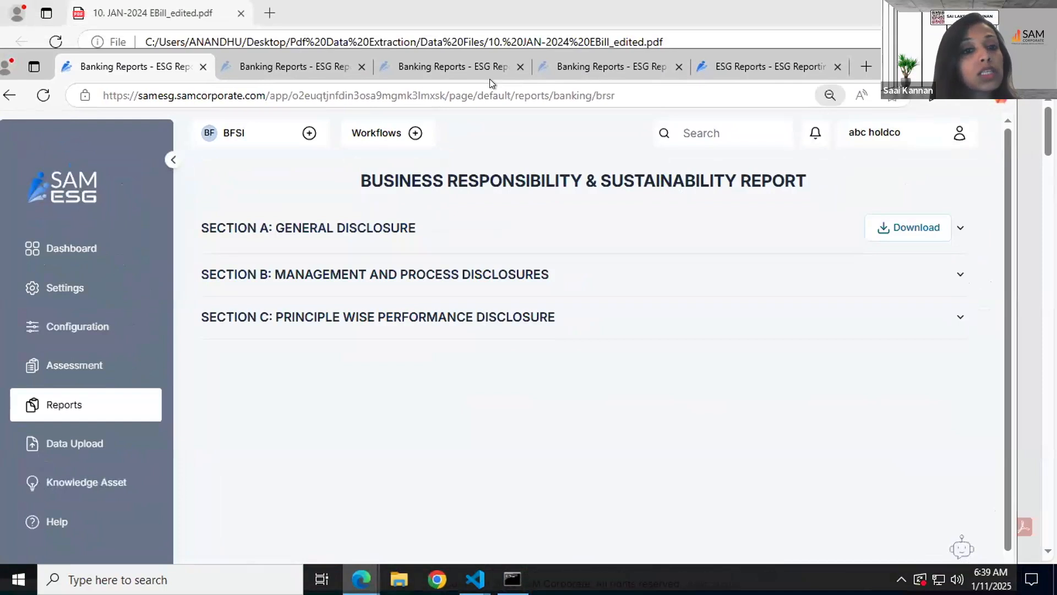
{"action": "left_click", "coordinate": [270, 68]}
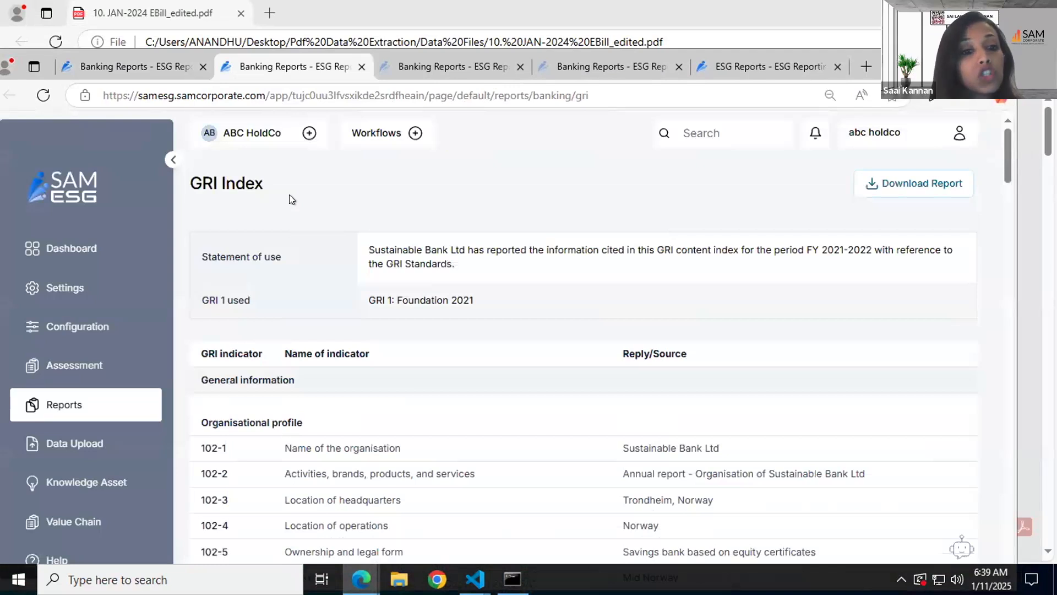
{"action": "scroll", "coordinate": [688, 417], "scroll_direction": "down", "scroll_amount": 3}
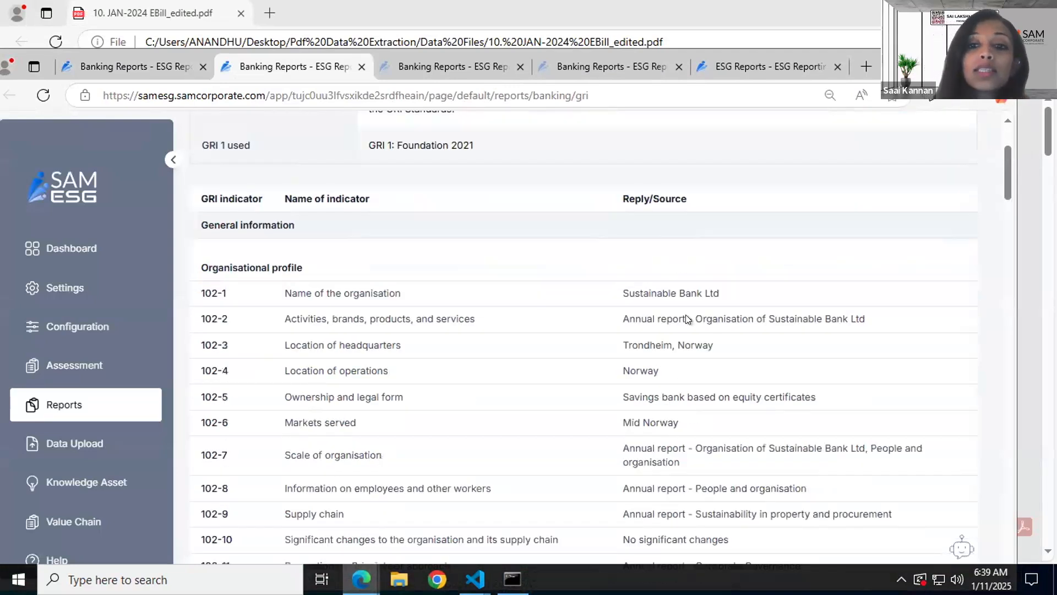
Step: Switch to the open SASB Index report for the banking industry and review its disclosures and responses
{"action": "left_click", "coordinate": [428, 64]}
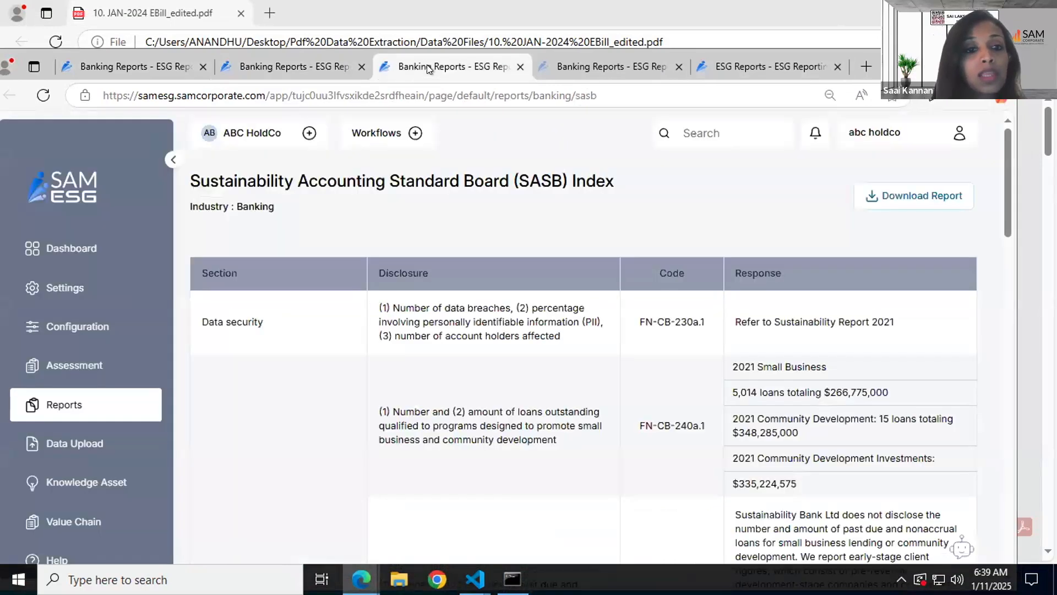
{"action": "scroll", "coordinate": [455, 357], "scroll_direction": "down", "scroll_amount": 1}
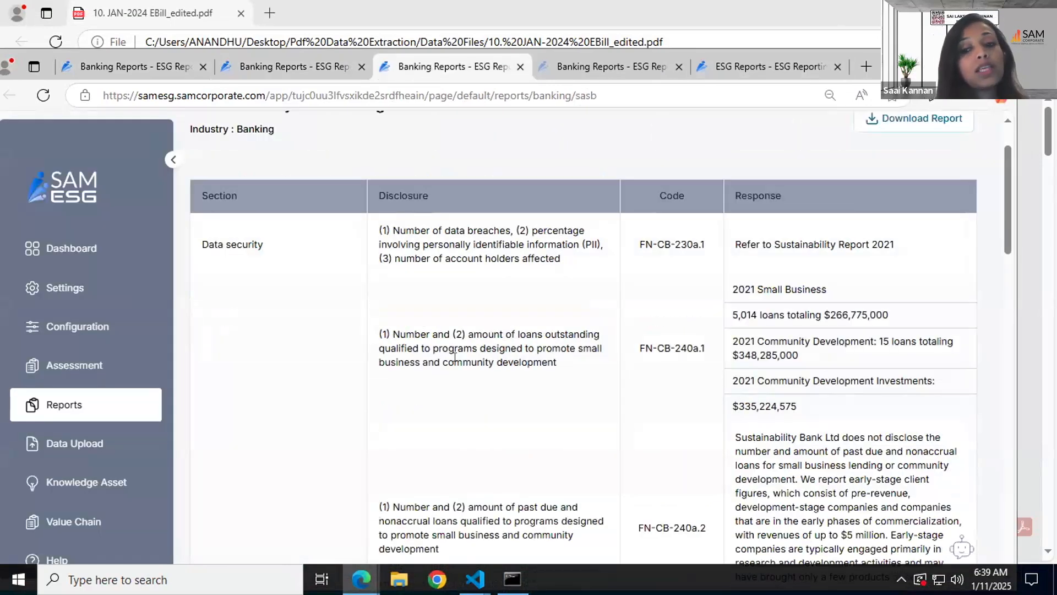
{"action": "scroll", "coordinate": [473, 352], "scroll_direction": "down", "scroll_amount": 1}
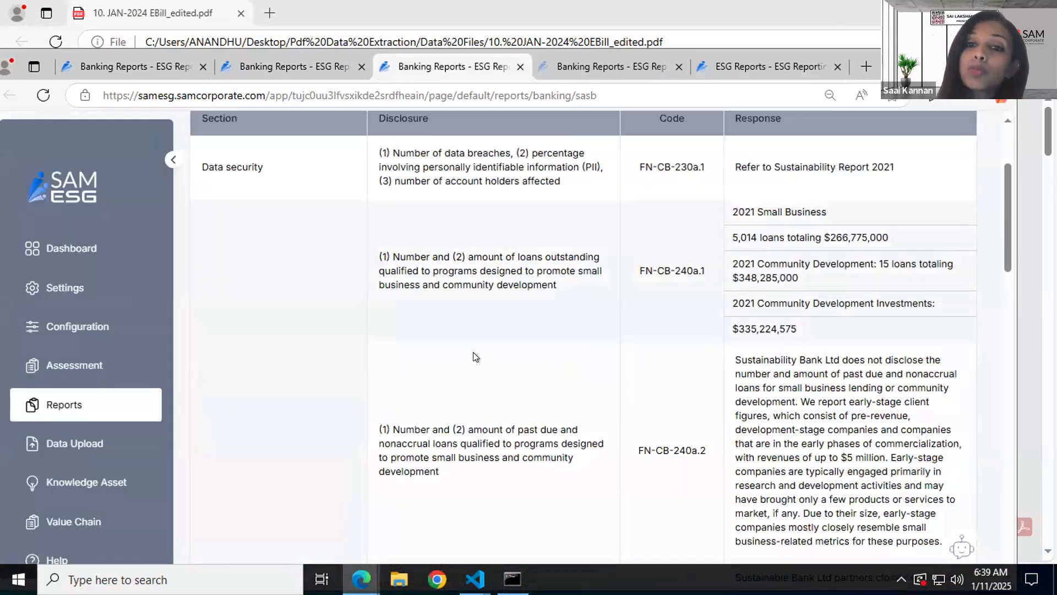
{"action": "scroll", "coordinate": [473, 352], "scroll_direction": "up", "scroll_amount": 2}
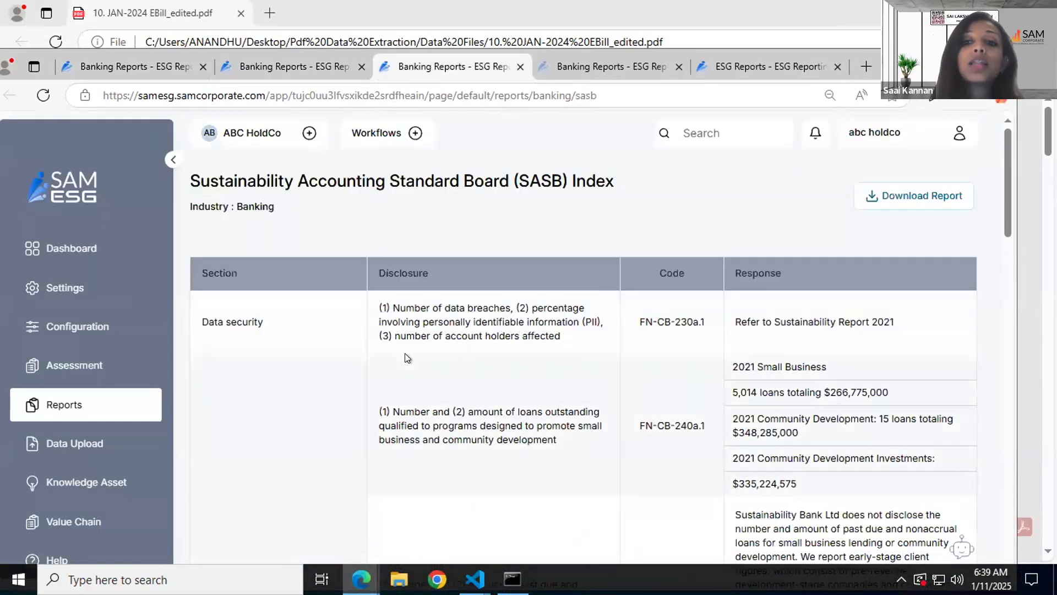
Step: Show the ESRS Sustainability Statement report and return the browser window to full screen size
{"action": "left_click", "coordinate": [596, 67]}
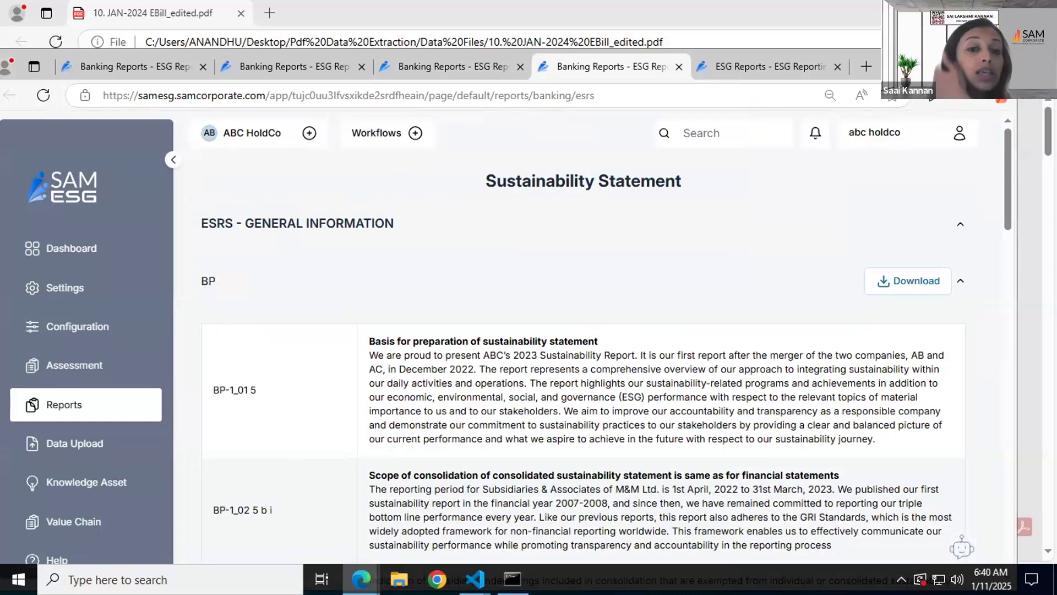
{"action": "left_click_drag", "start_coordinate": [908, 65], "coordinate": [908, 1]}
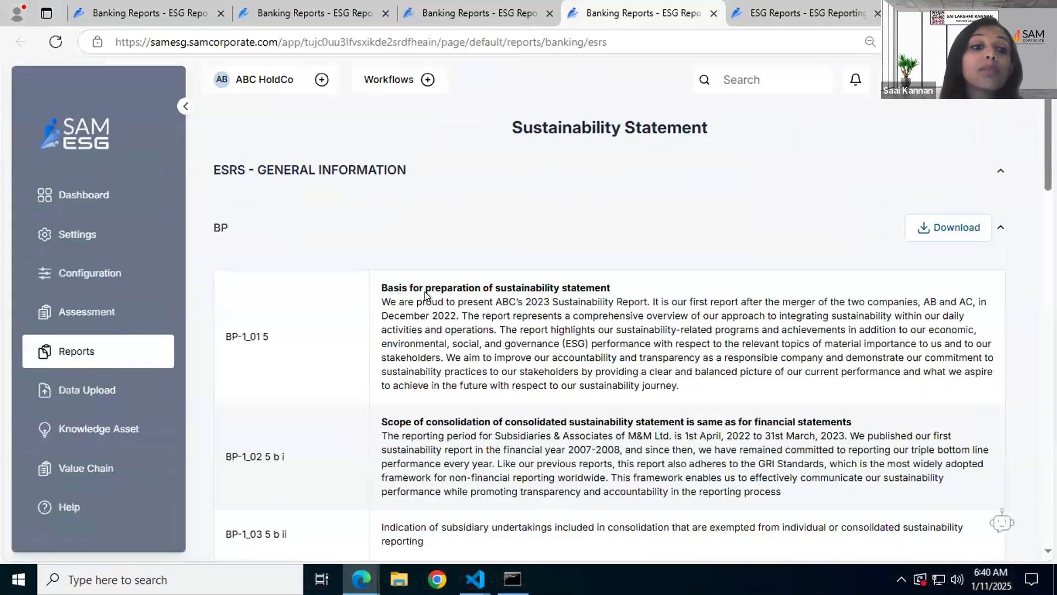
Step: Return to the BFSI dashboard's GHG Emission view and check which emission reports can be selected
{"action": "left_click", "coordinate": [204, 23]}
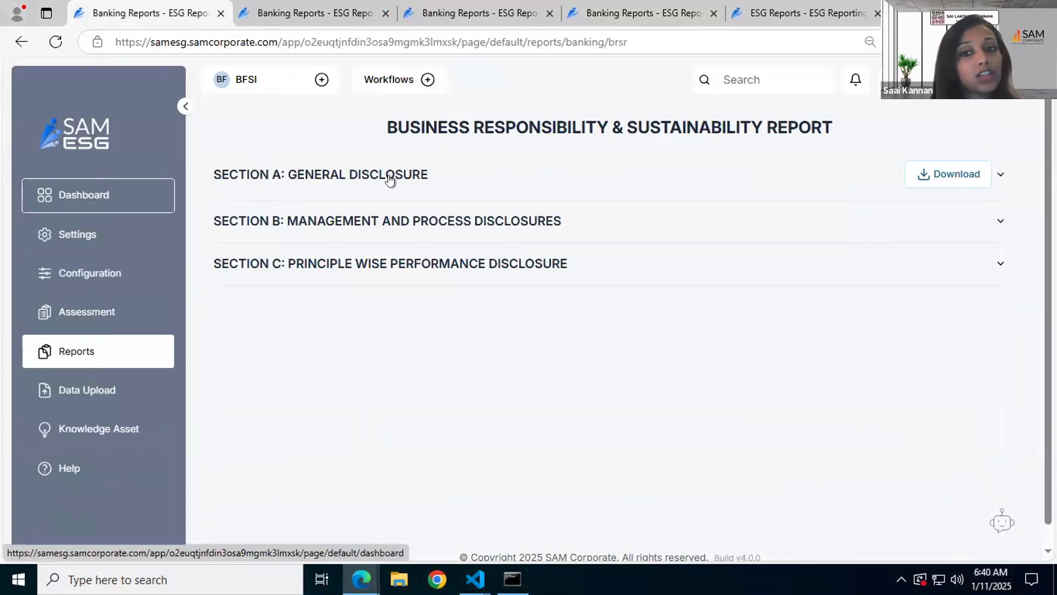
{"action": "left_click", "coordinate": [90, 183]}
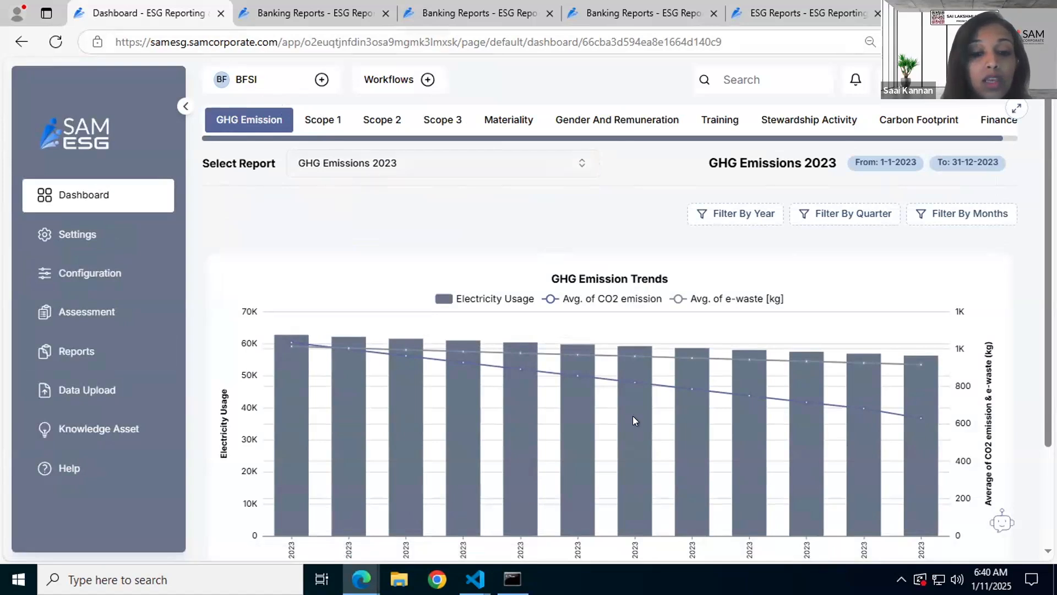
{"action": "mouse_move", "coordinate": [630, 419]}
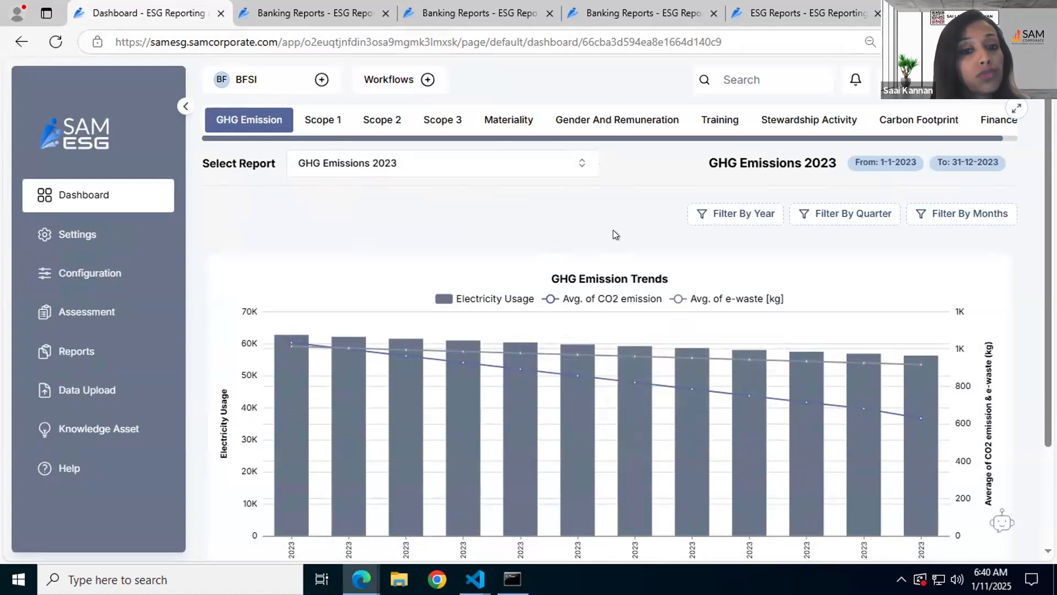
{"action": "left_click", "coordinate": [557, 174]}
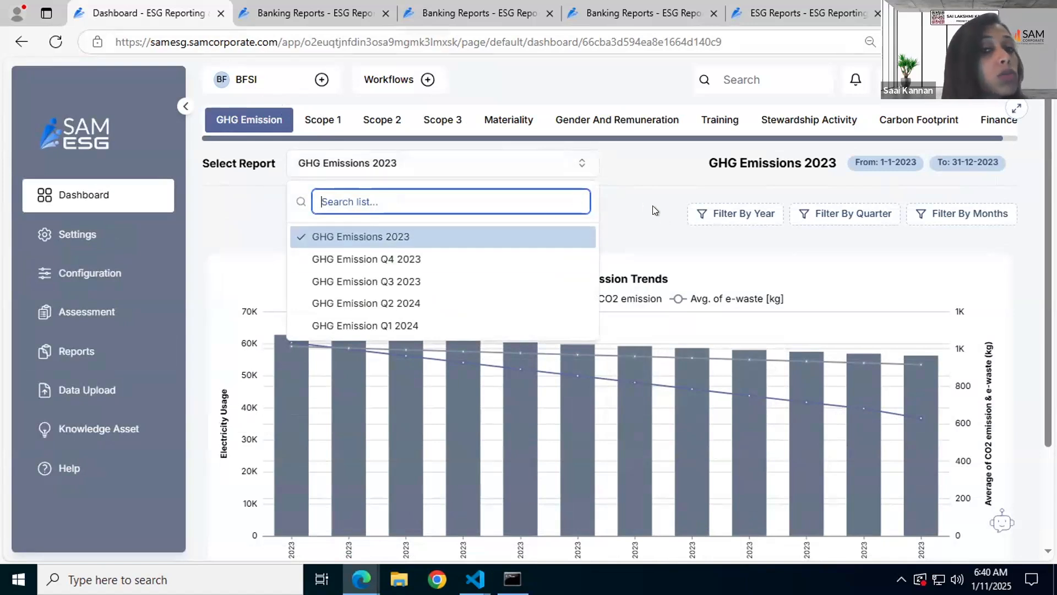
{"action": "left_click", "coordinate": [626, 177]}
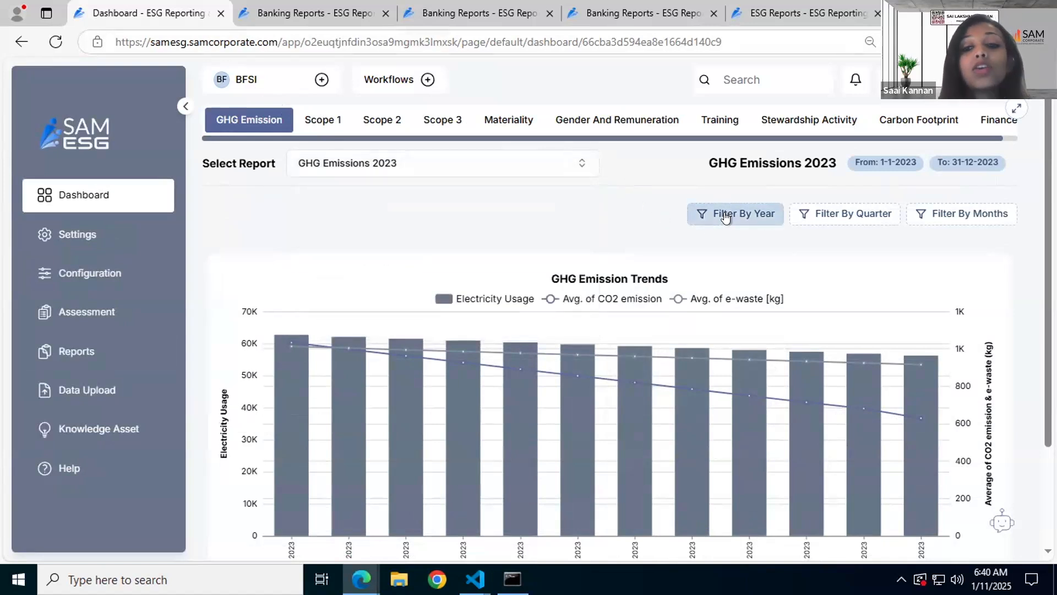
Step: Examine the GHG Emission Trends chart for 2023, including its monthly electricity, CO2 and e-waste figures
{"action": "mouse_move", "coordinate": [642, 406]}
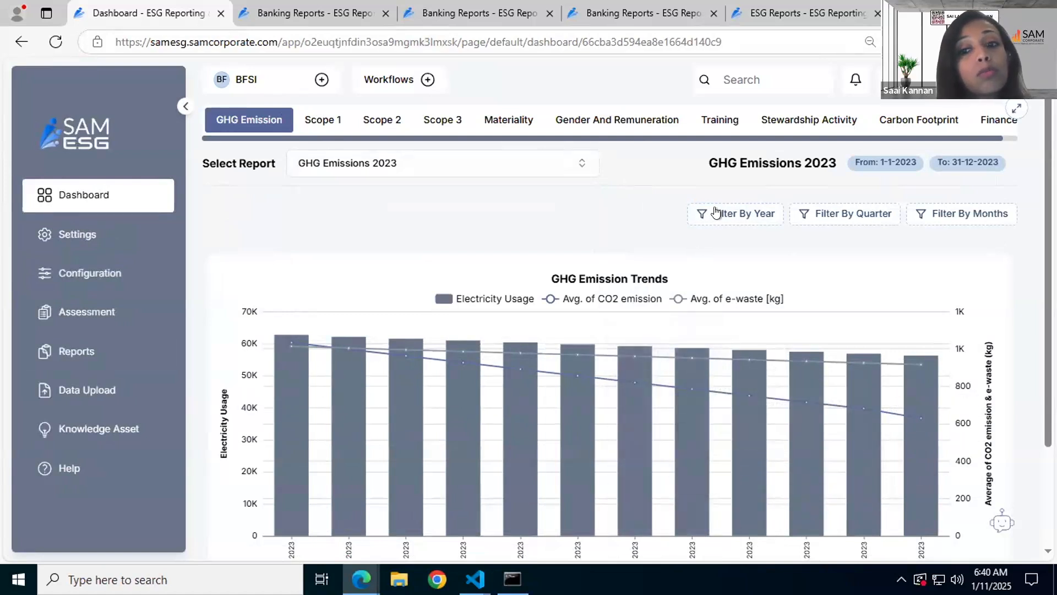
{"action": "scroll", "coordinate": [678, 349], "scroll_direction": "down", "scroll_amount": 3}
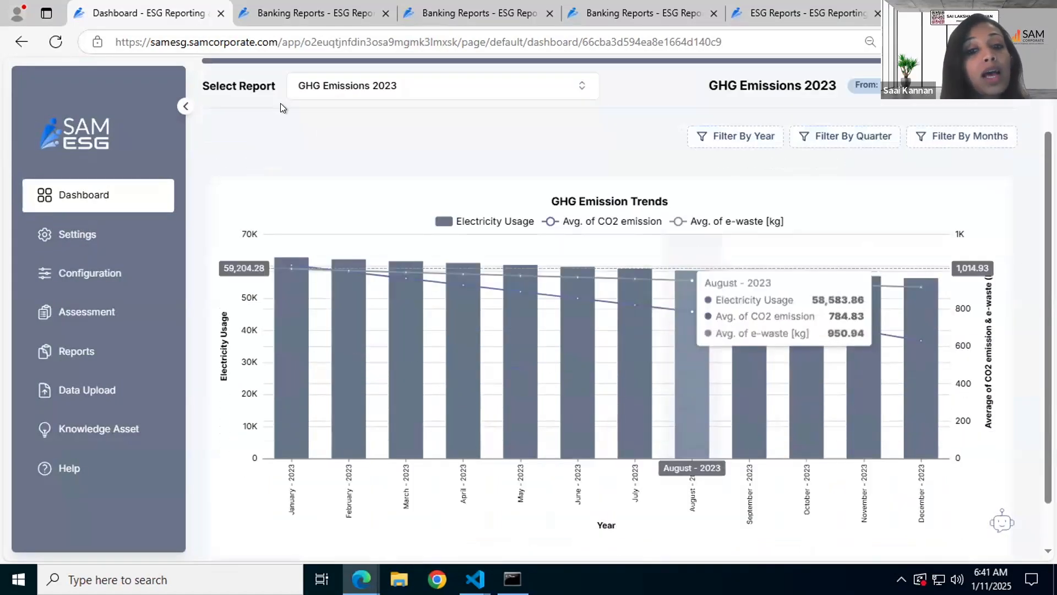
{"action": "scroll", "coordinate": [306, 144], "scroll_direction": "up", "scroll_amount": 3}
Step: Show the Scope 1 dashboard and look over its GHG emission and fuel consumption charts
{"action": "left_click", "coordinate": [313, 120]}
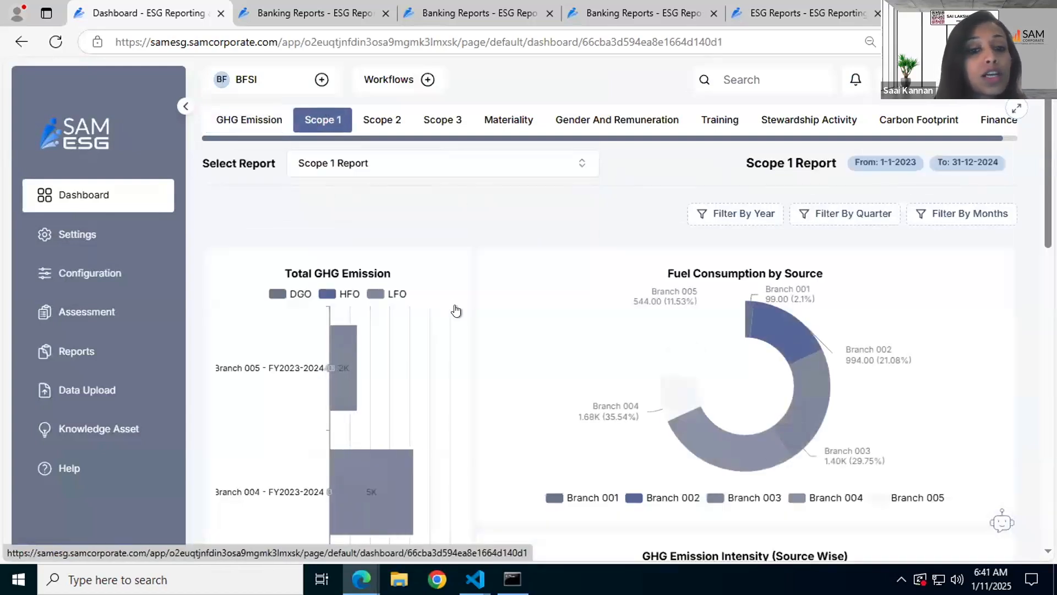
{"action": "scroll", "coordinate": [461, 310], "scroll_direction": "down", "scroll_amount": 1}
{"action": "scroll", "coordinate": [459, 308], "scroll_direction": "down", "scroll_amount": 3}
{"action": "scroll", "coordinate": [457, 306], "scroll_direction": "up", "scroll_amount": 4}
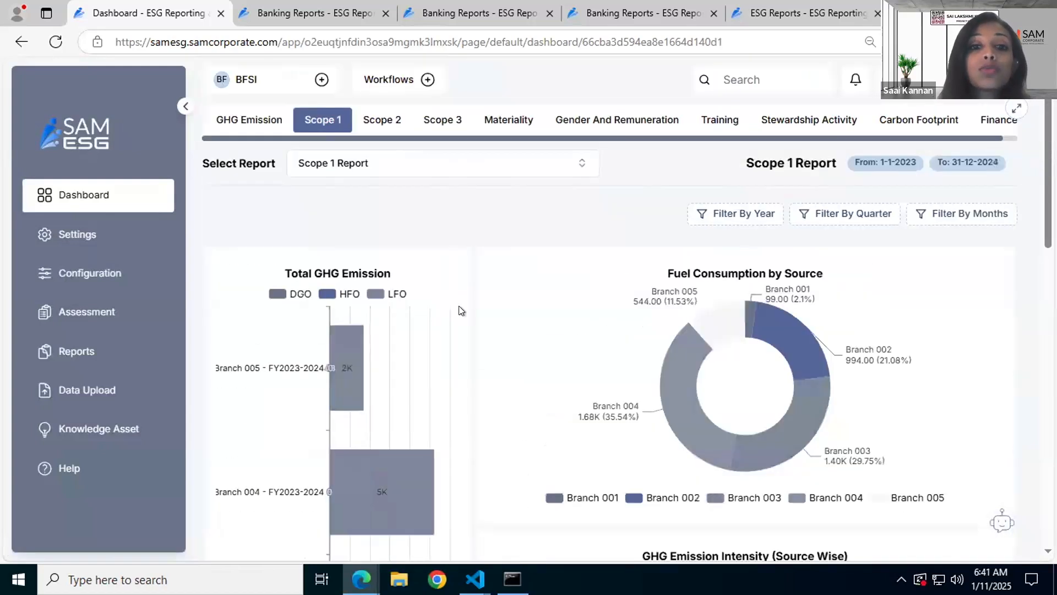
Step: Show the Scope 2 emission sources, followed by the Scope 3 emission charts
{"action": "left_click", "coordinate": [394, 124]}
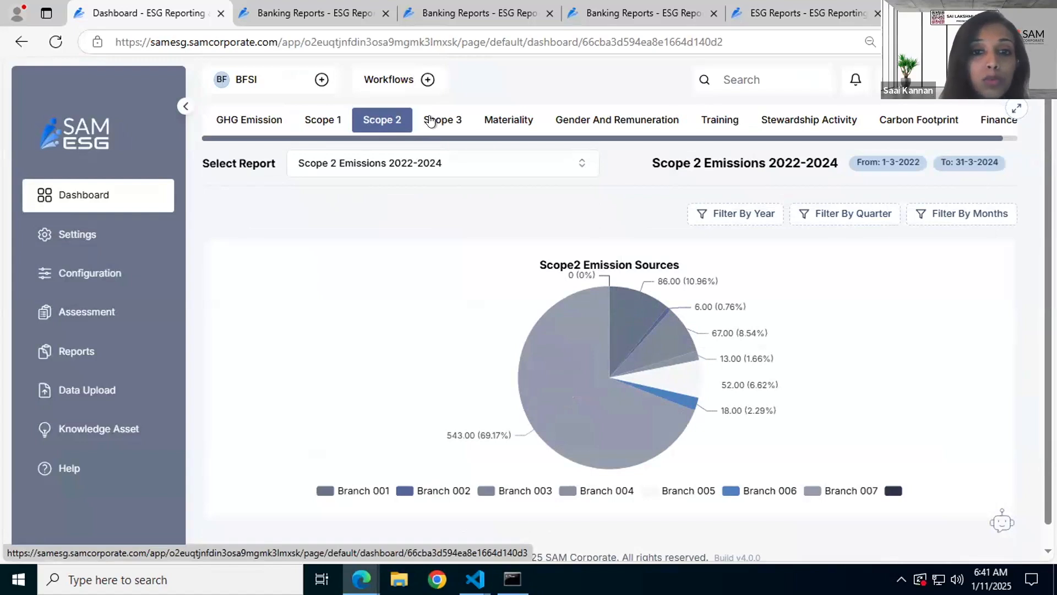
{"action": "left_click", "coordinate": [431, 120]}
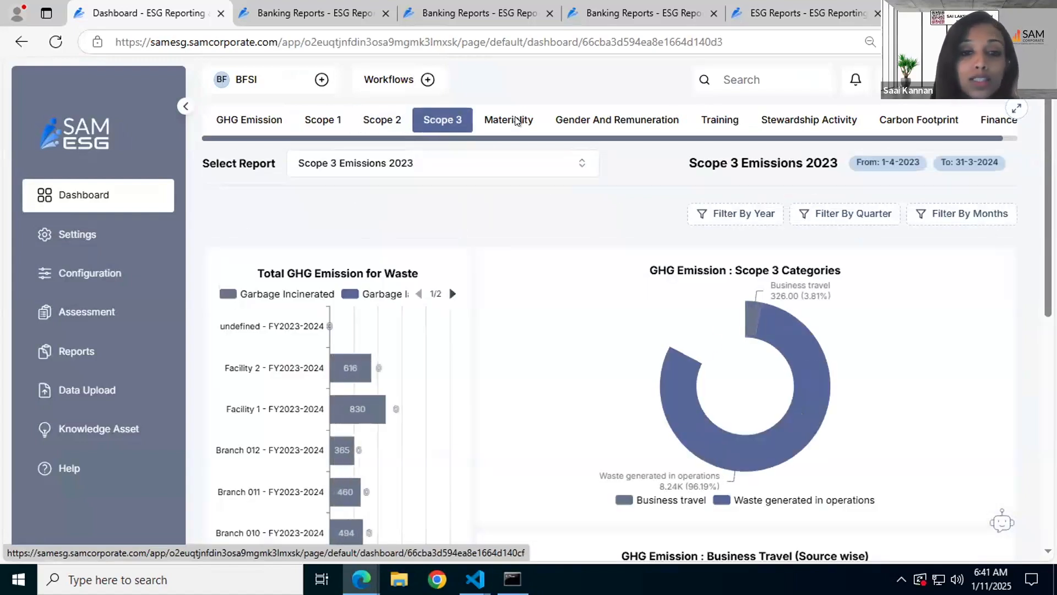
Step: Show the Materiality dashboard and examine the Impact on ESG and Stakeholders matrix with its responder weightages and score scale
{"action": "left_click", "coordinate": [515, 120]}
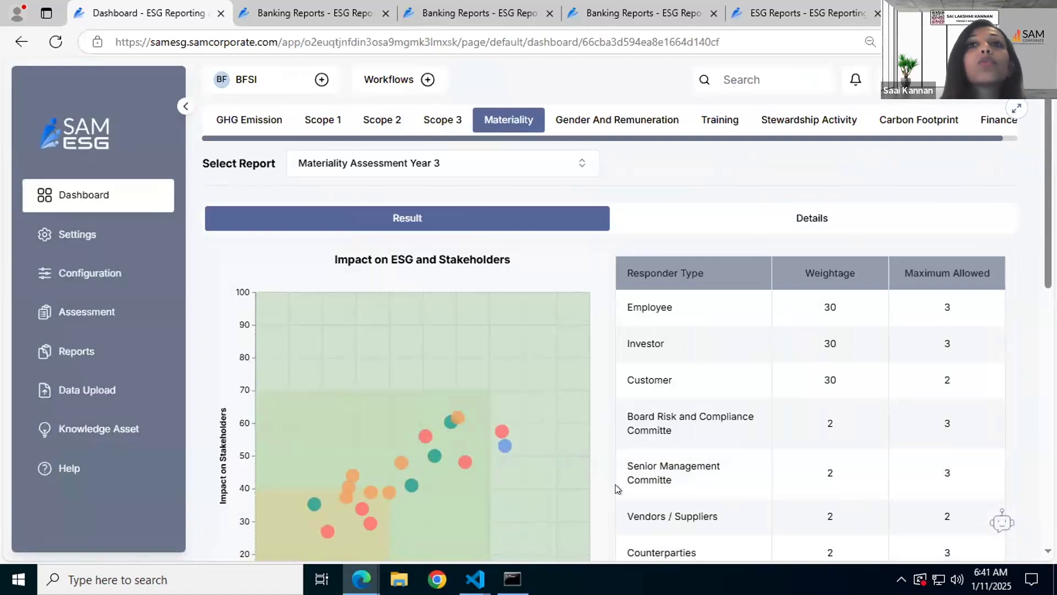
{"action": "scroll", "coordinate": [474, 460], "scroll_direction": "down", "scroll_amount": 1}
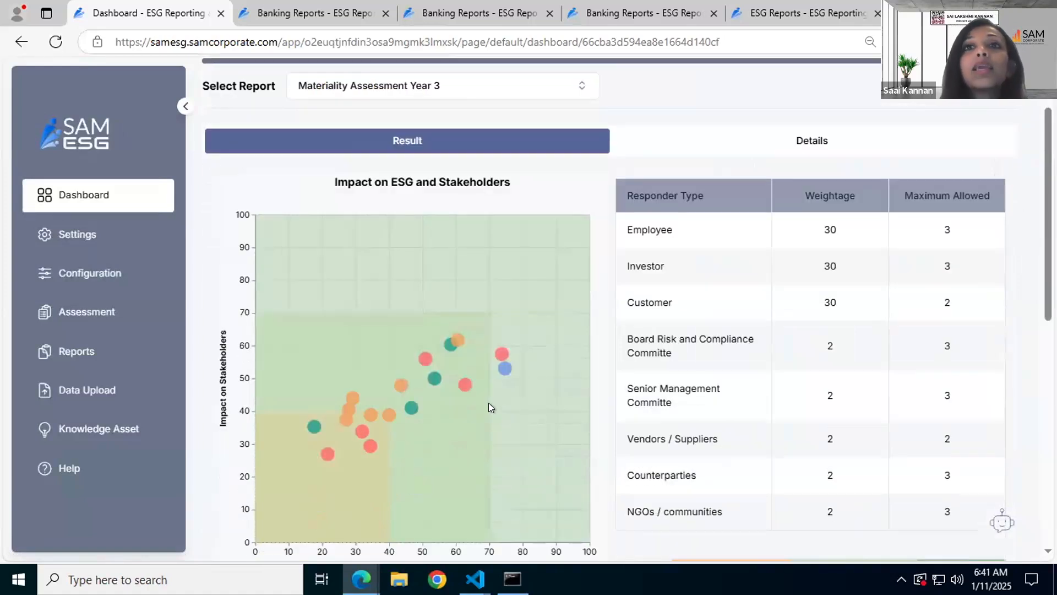
{"action": "scroll", "coordinate": [488, 402], "scroll_direction": "down", "scroll_amount": 2}
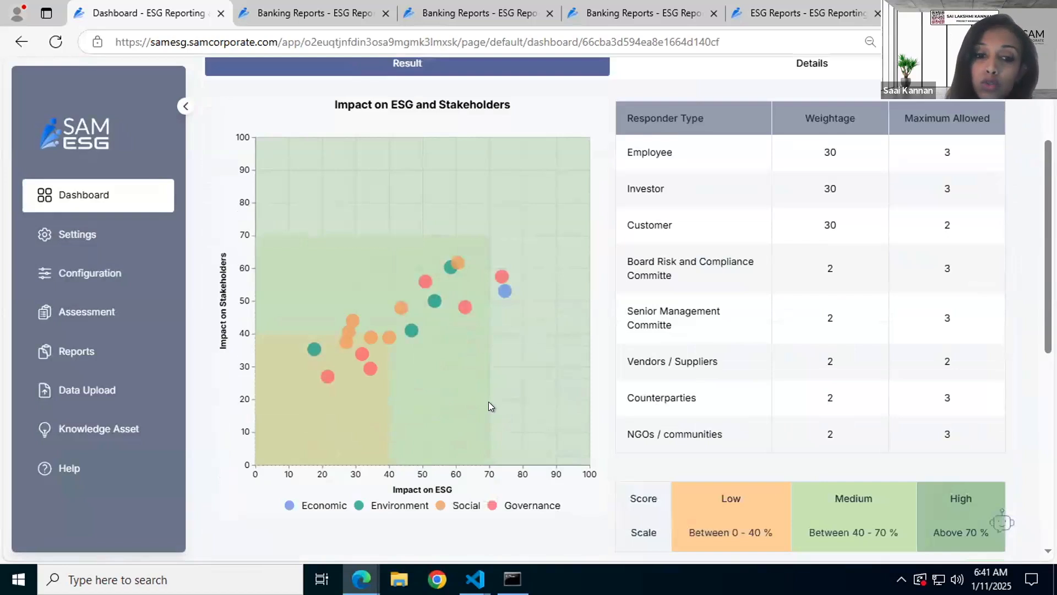
{"action": "scroll", "coordinate": [488, 407], "scroll_direction": "up", "scroll_amount": 1}
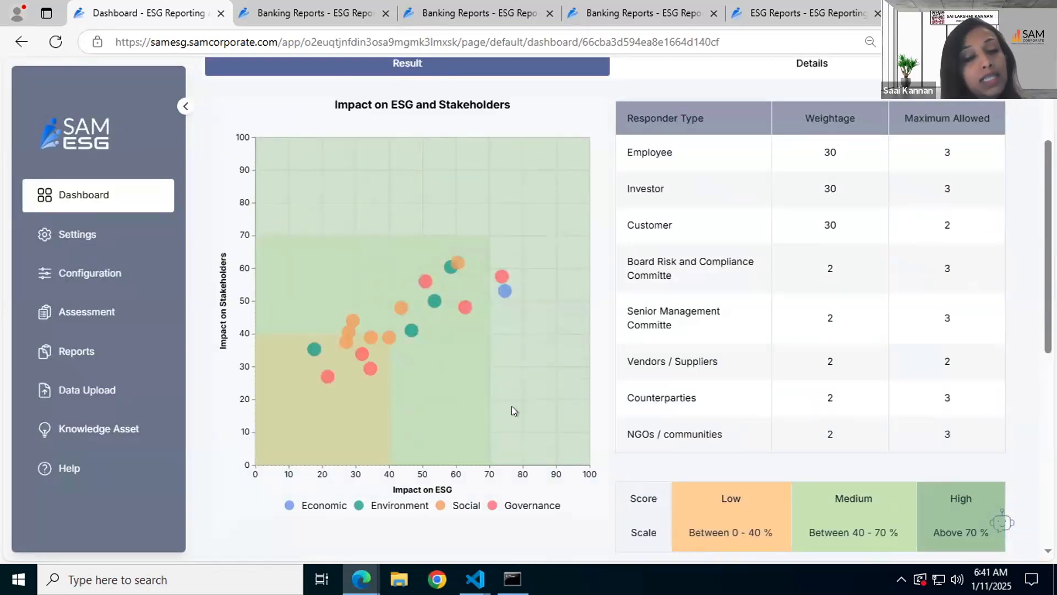
{"action": "scroll", "coordinate": [511, 405], "scroll_direction": "down", "scroll_amount": 1}
{"action": "scroll", "coordinate": [515, 414], "scroll_direction": "up", "scroll_amount": 2}
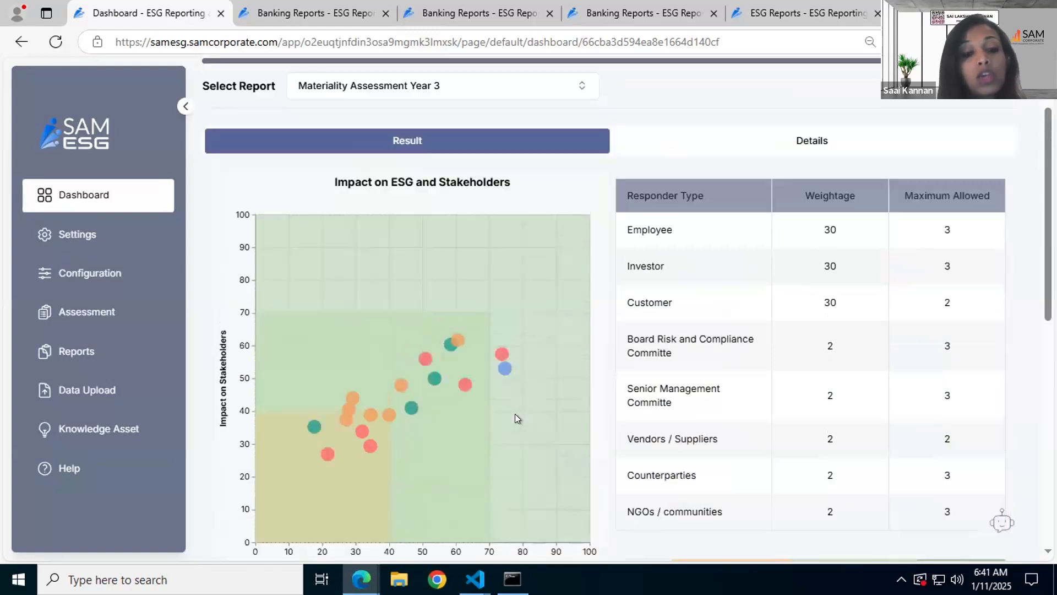
{"action": "scroll", "coordinate": [540, 419], "scroll_direction": "down", "scroll_amount": 2}
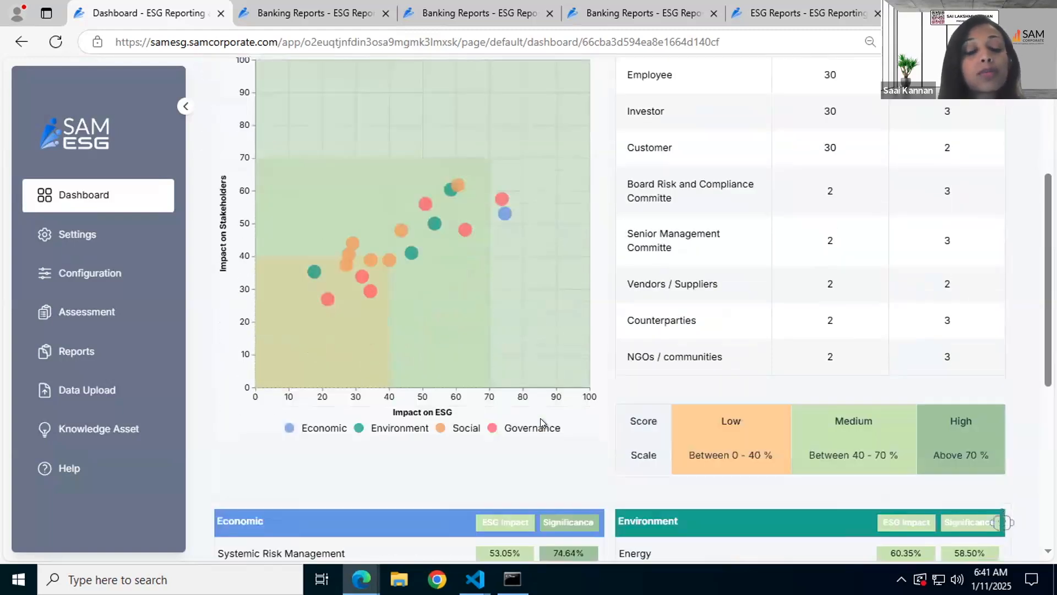
{"action": "scroll", "coordinate": [417, 365], "scroll_direction": "up", "scroll_amount": 2}
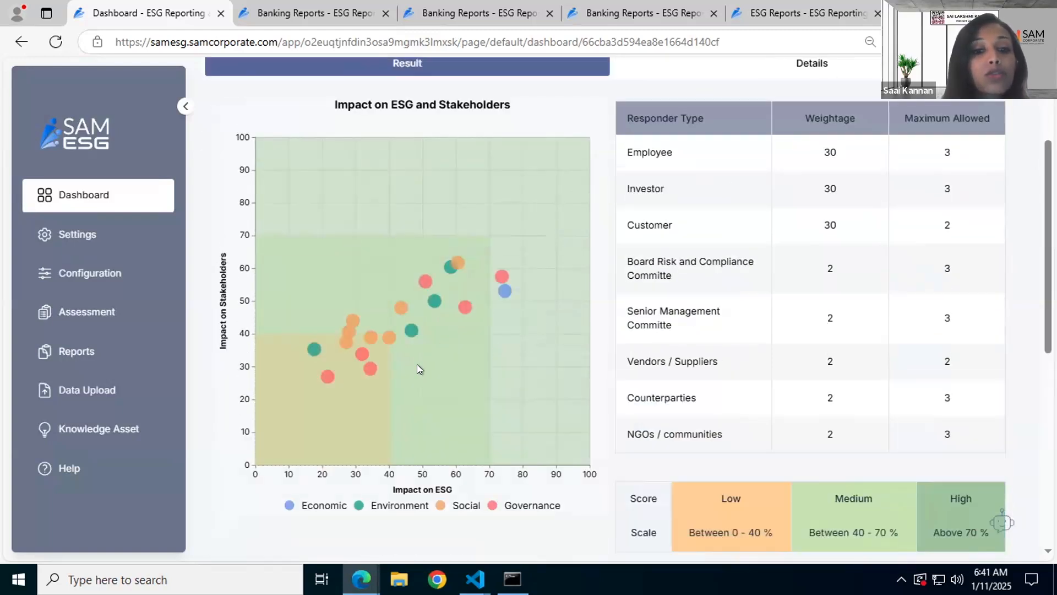
Step: Review the Economic, Environment, Social and Governance topic scores and show the assessment's ESG Impact-Summary details
{"action": "scroll", "coordinate": [391, 331], "scroll_direction": "down", "scroll_amount": 6}
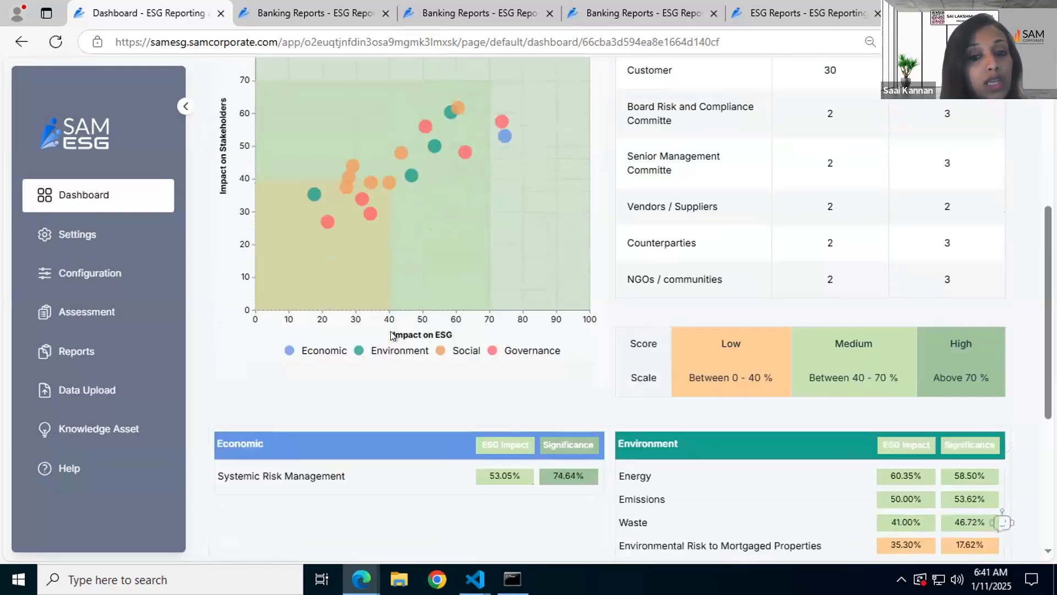
{"action": "scroll", "coordinate": [404, 336], "scroll_direction": "down", "scroll_amount": 1}
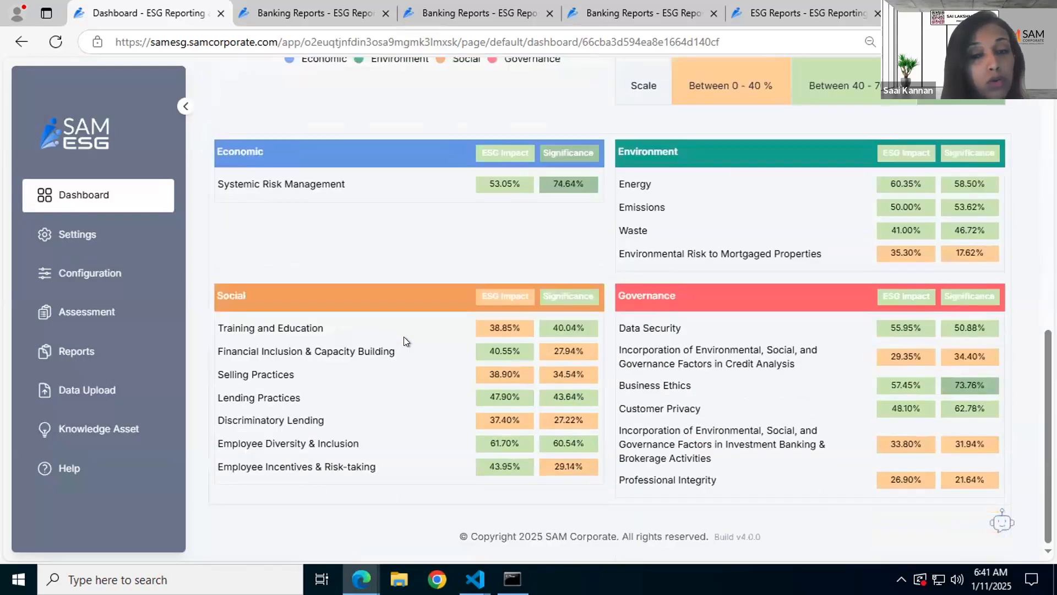
{"action": "scroll", "coordinate": [404, 336], "scroll_direction": "up", "scroll_amount": 4}
{"action": "scroll", "coordinate": [938, 143], "scroll_direction": "up", "scroll_amount": 3}
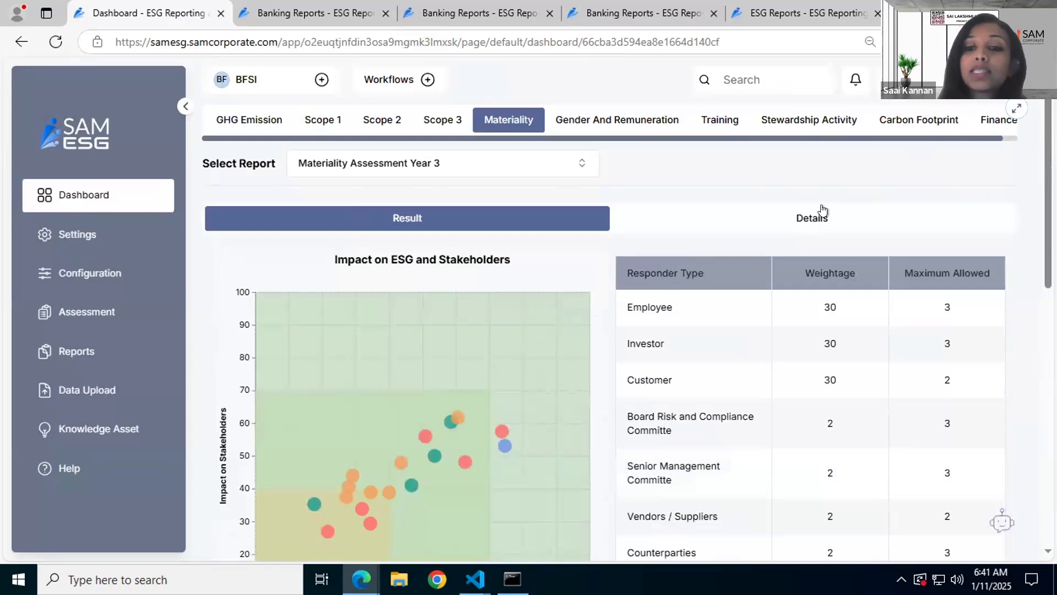
{"action": "left_click", "coordinate": [816, 218]}
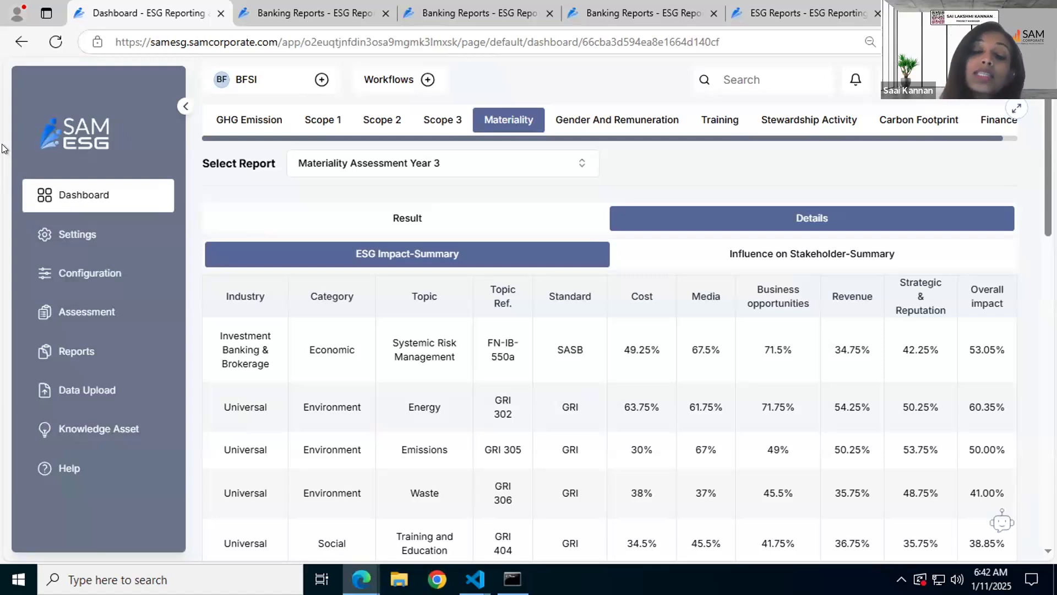
Step: Look through the Data Upload and Settings options and return to the materiality assessment's result view
{"action": "left_click", "coordinate": [108, 379]}
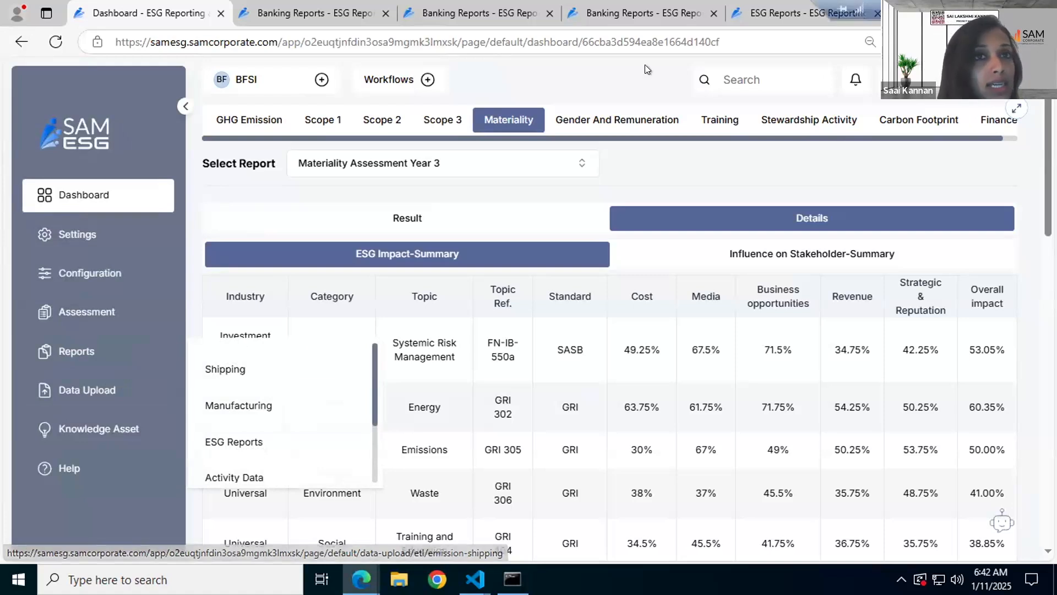
{"action": "left_click", "coordinate": [78, 235]}
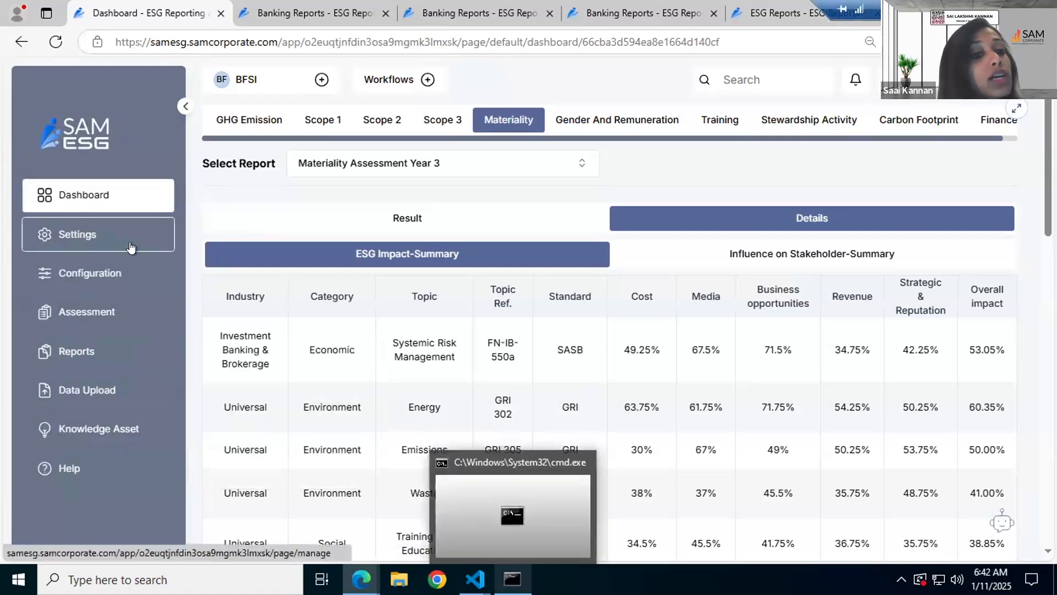
{"action": "scroll", "coordinate": [236, 263], "scroll_direction": "down", "scroll_amount": 1}
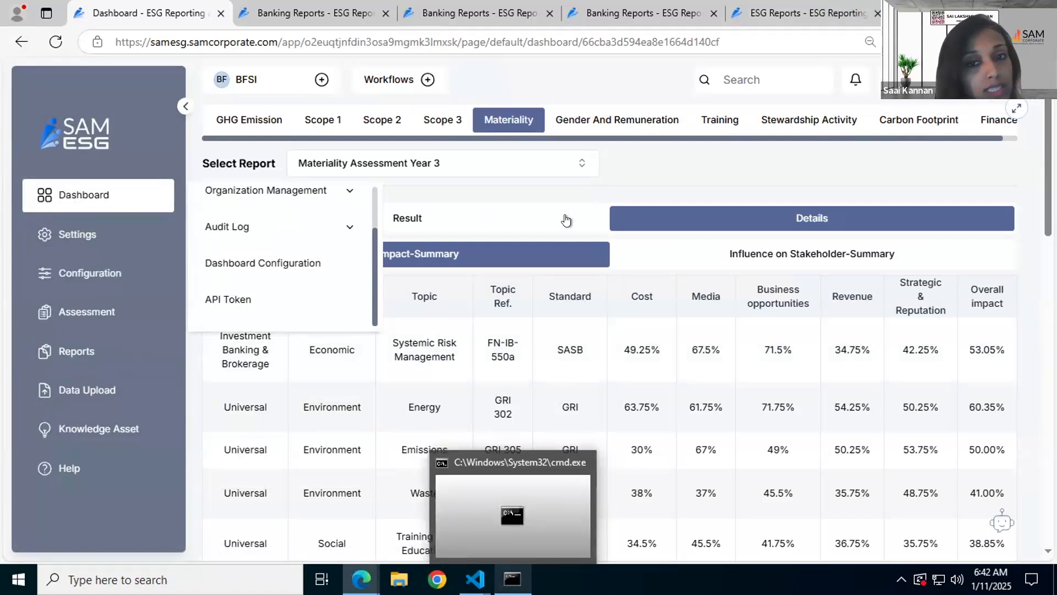
{"action": "left_click", "coordinate": [548, 214]}
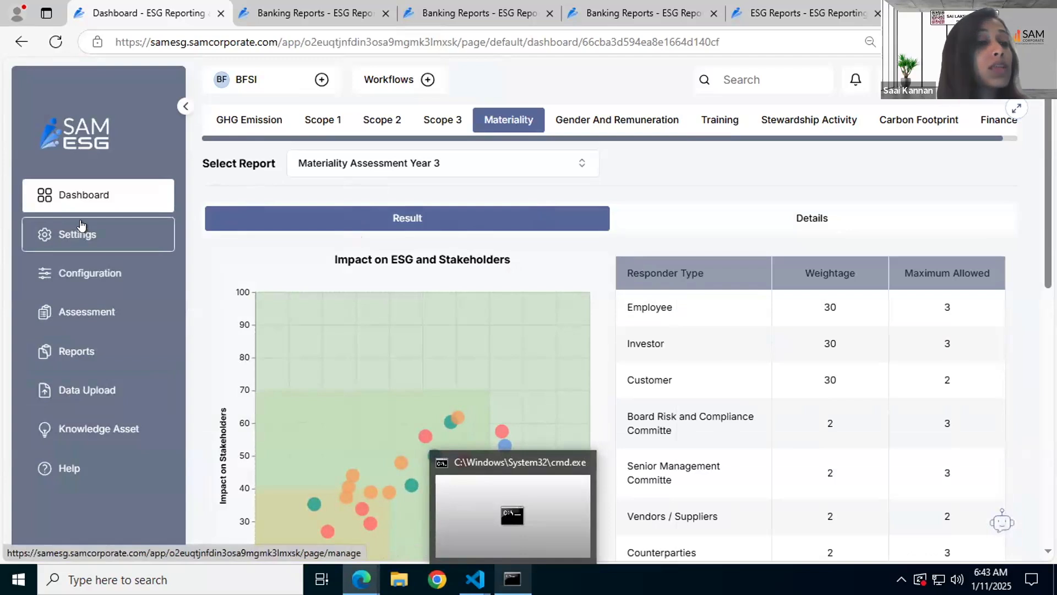
{"action": "left_click", "coordinate": [107, 196]}
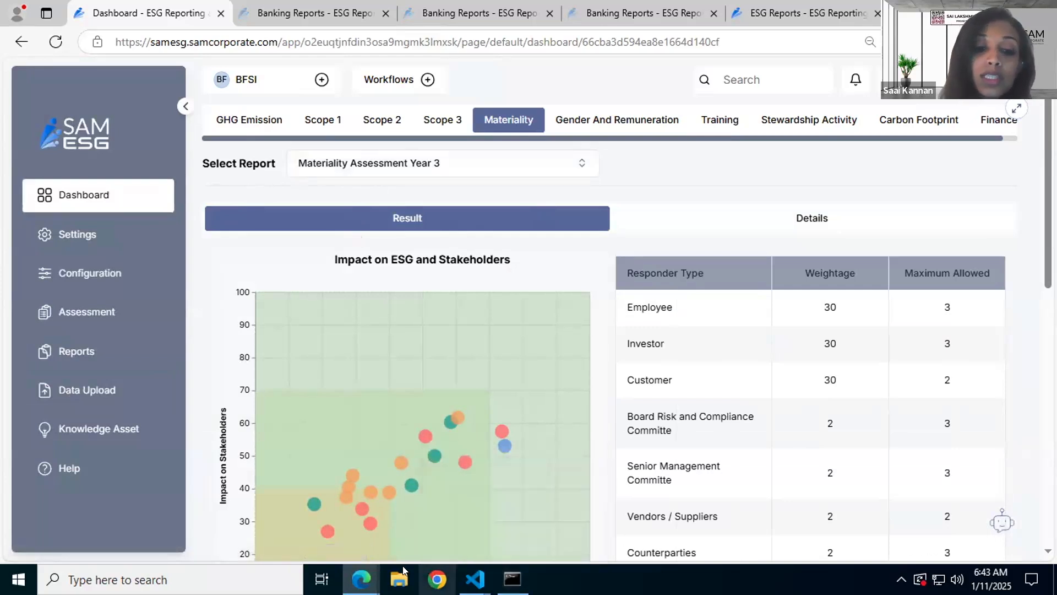
Step: Switch to the browser window with the JAN-2024 electricity bill PDF
{"action": "mouse_move", "coordinate": [362, 578]}
{"action": "mouse_move", "coordinate": [361, 488]}
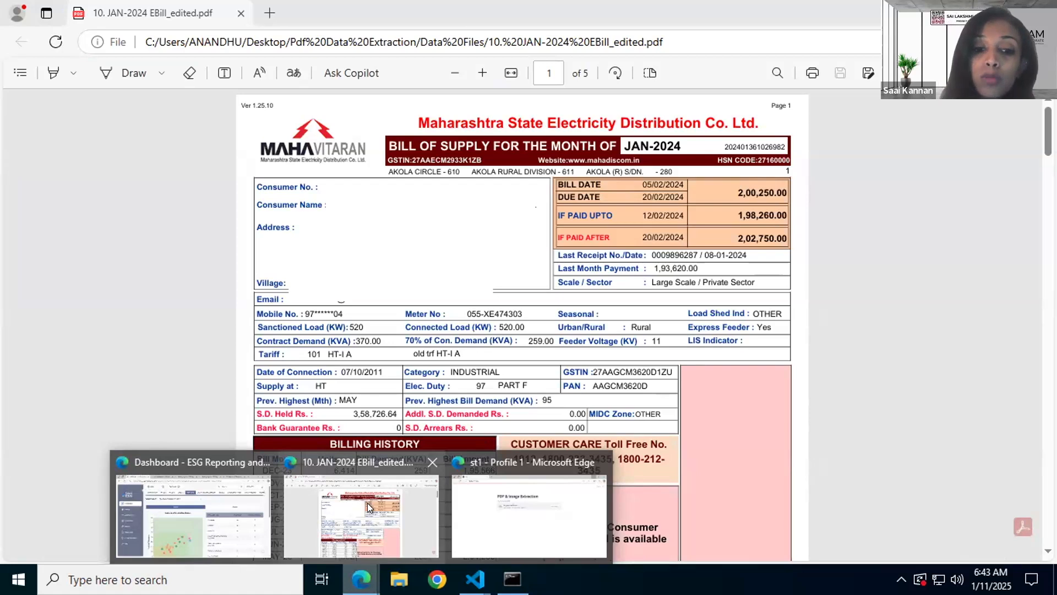
{"action": "left_click", "coordinate": [372, 503]}
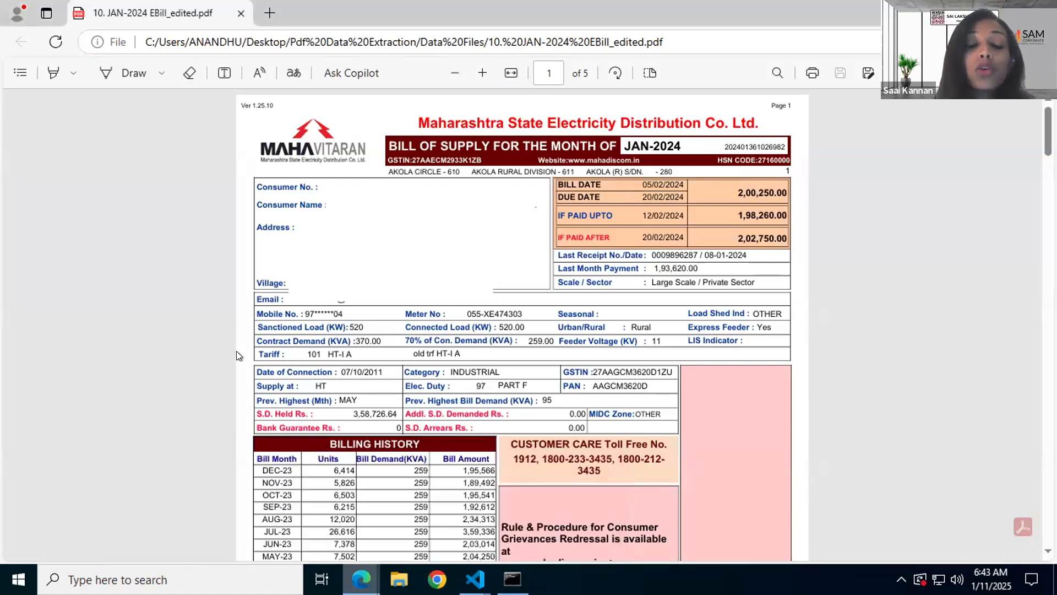
Step: Switch to the PDF & Image Extraction page, load the 10. JAN EBill PDF, and extract and upload its data to the system
{"action": "left_click", "coordinate": [358, 578]}
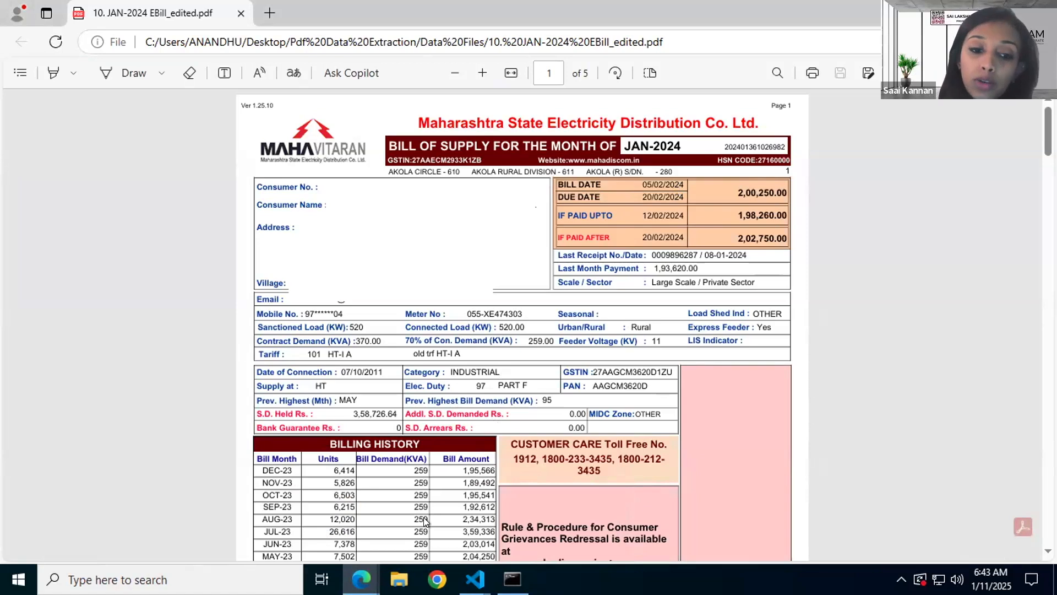
{"action": "mouse_move", "coordinate": [361, 579]}
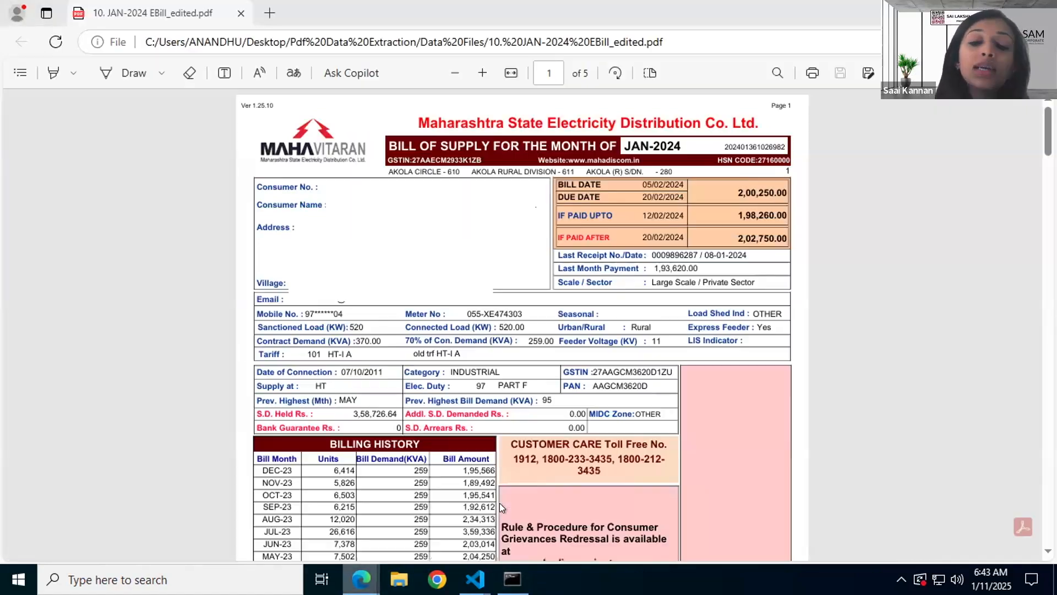
{"action": "left_click", "coordinate": [500, 503]}
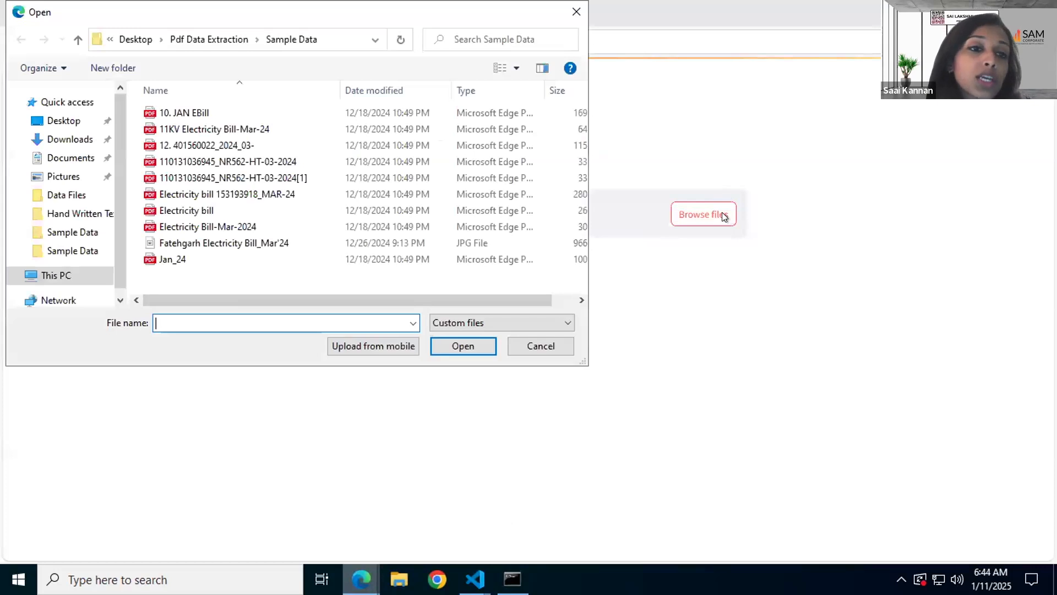
{"action": "double_click", "coordinate": [293, 114]}
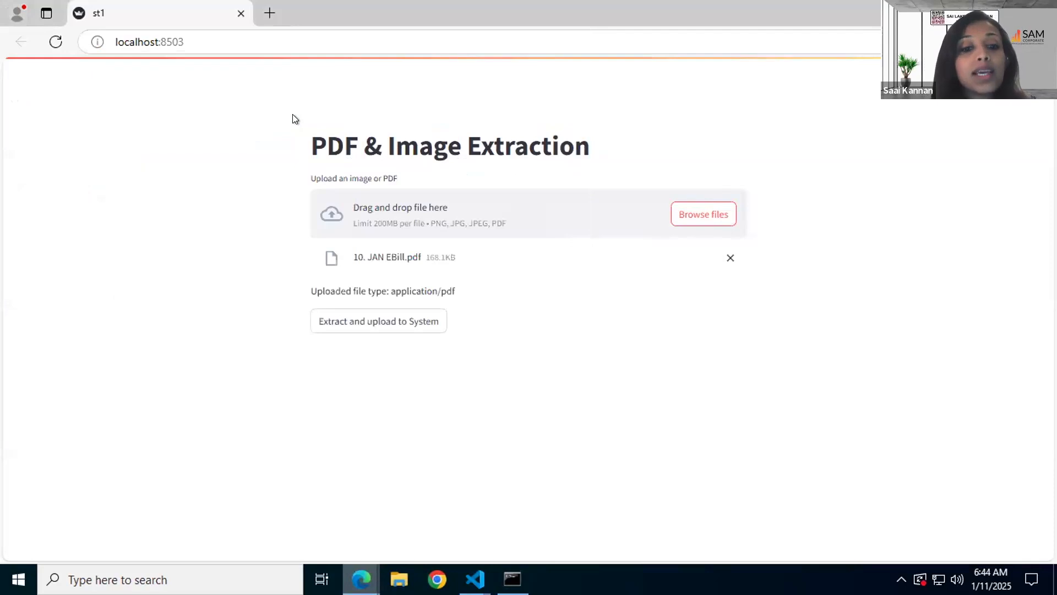
{"action": "left_click", "coordinate": [342, 316]}
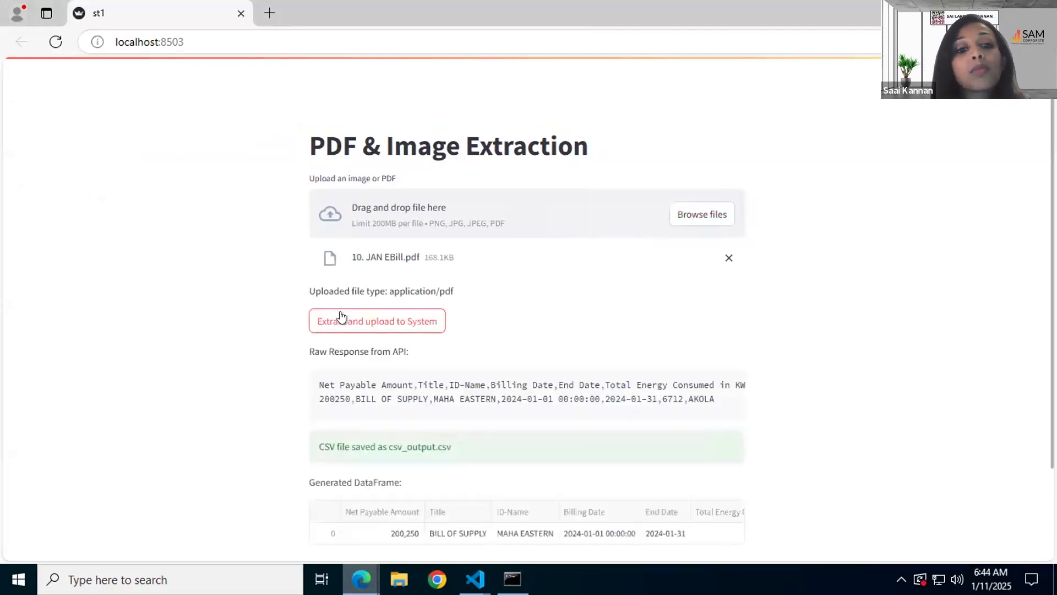
{"action": "scroll", "coordinate": [353, 319], "scroll_direction": "down", "scroll_amount": 1}
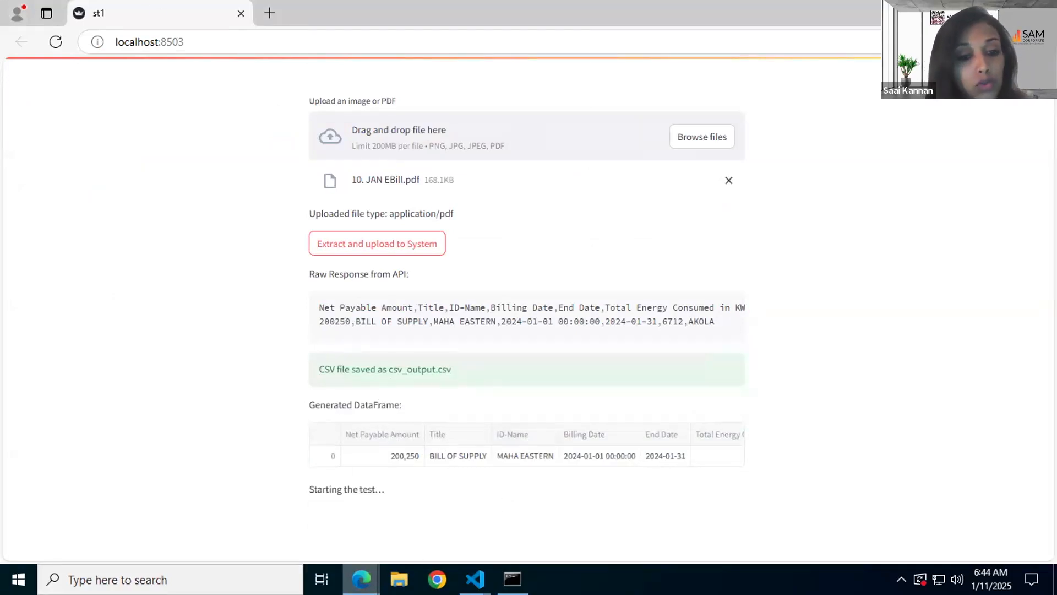
Step: Switch back to the SAM ESG platform window and open the Emission data upload page
{"action": "left_click", "coordinate": [348, 583]}
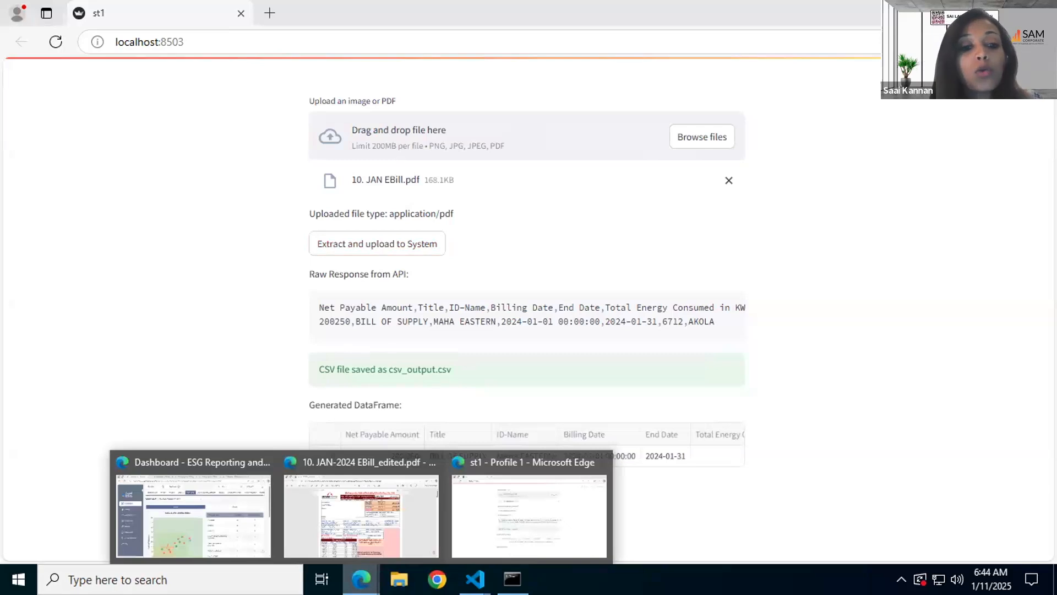
{"action": "left_click", "coordinate": [117, 454]}
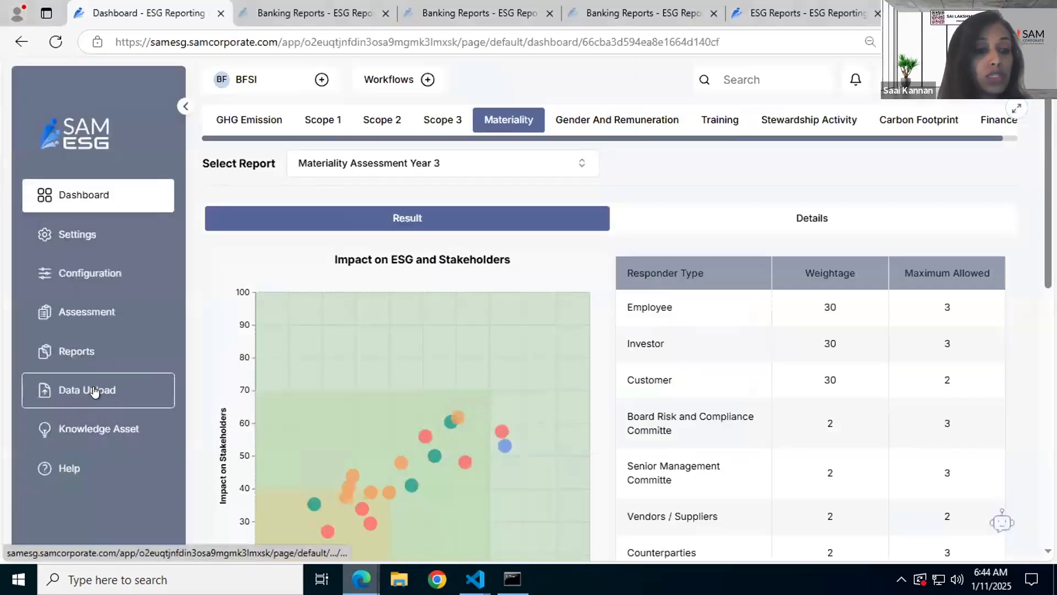
{"action": "left_click", "coordinate": [94, 391]}
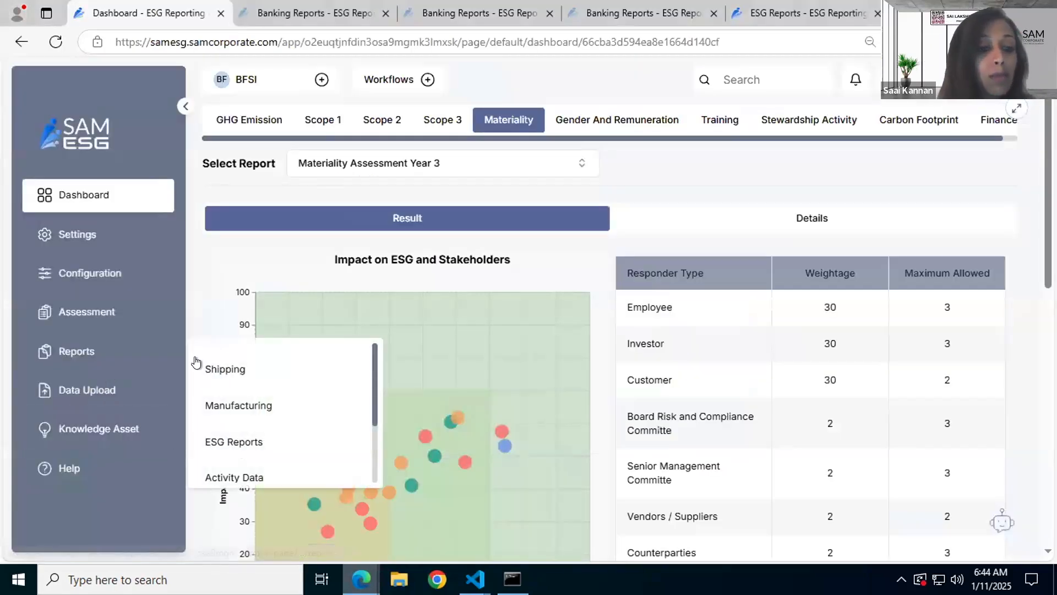
{"action": "scroll", "coordinate": [206, 385], "scroll_direction": "down", "scroll_amount": 2}
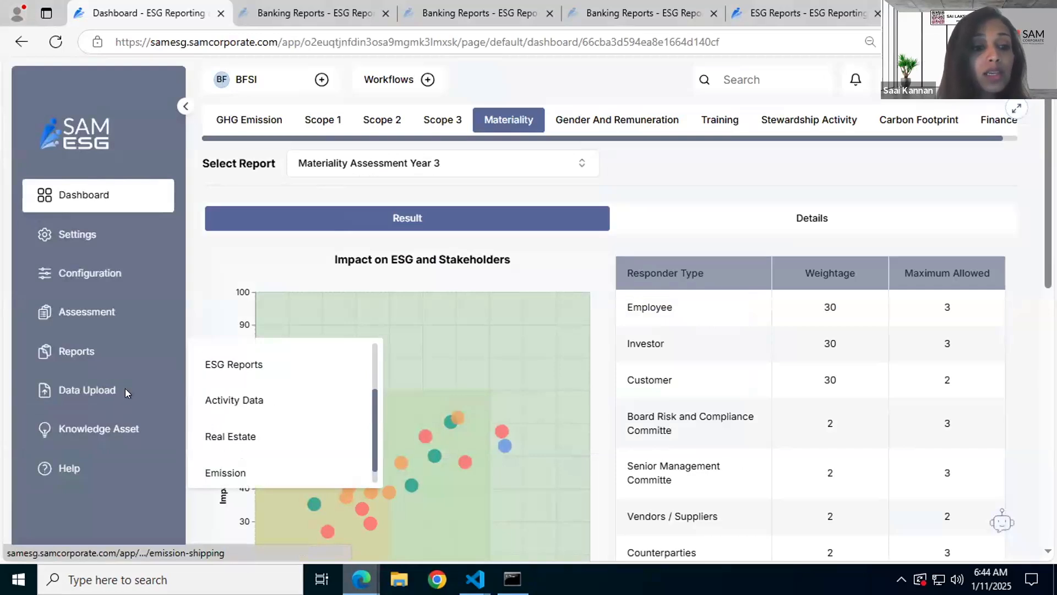
{"action": "left_click", "coordinate": [269, 471]}
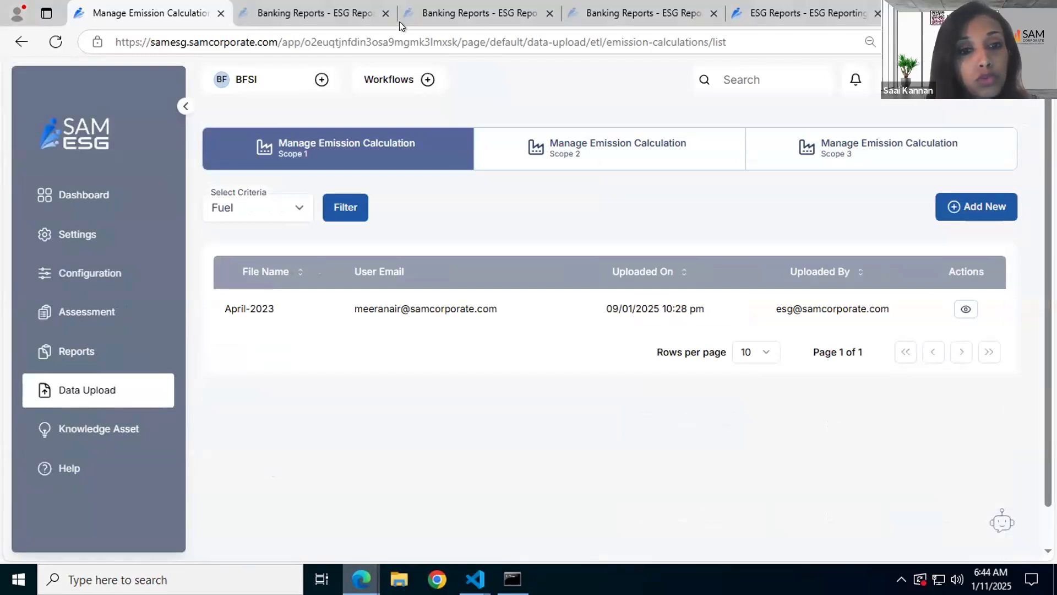
Step: Open a new Scope 1 fuel emission entry, look through its fields down to the file upload, and cancel it
{"action": "left_click", "coordinate": [953, 219]}
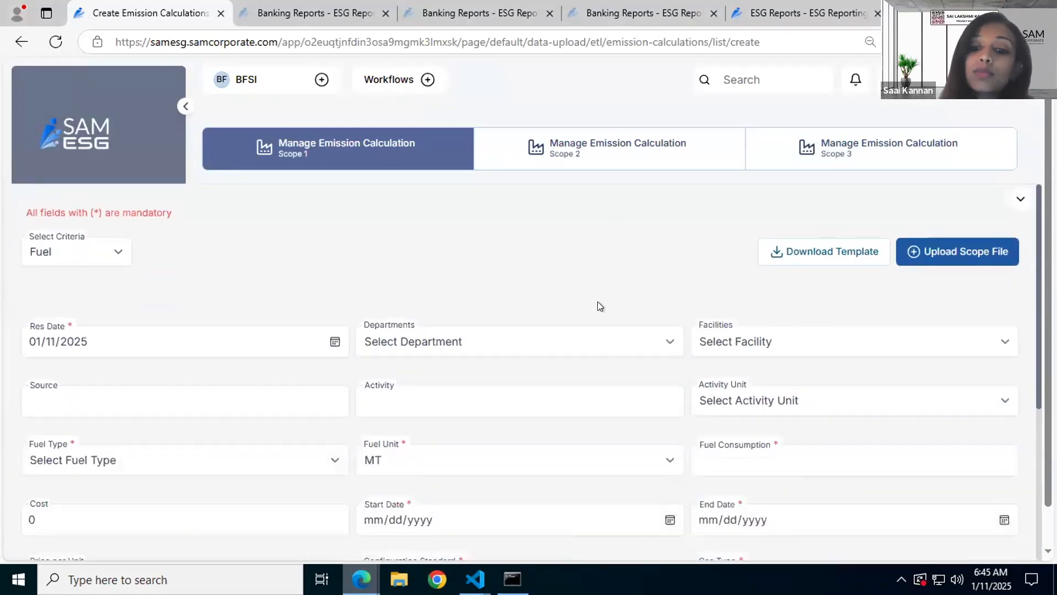
{"action": "scroll", "coordinate": [583, 317], "scroll_direction": "down", "scroll_amount": 4}
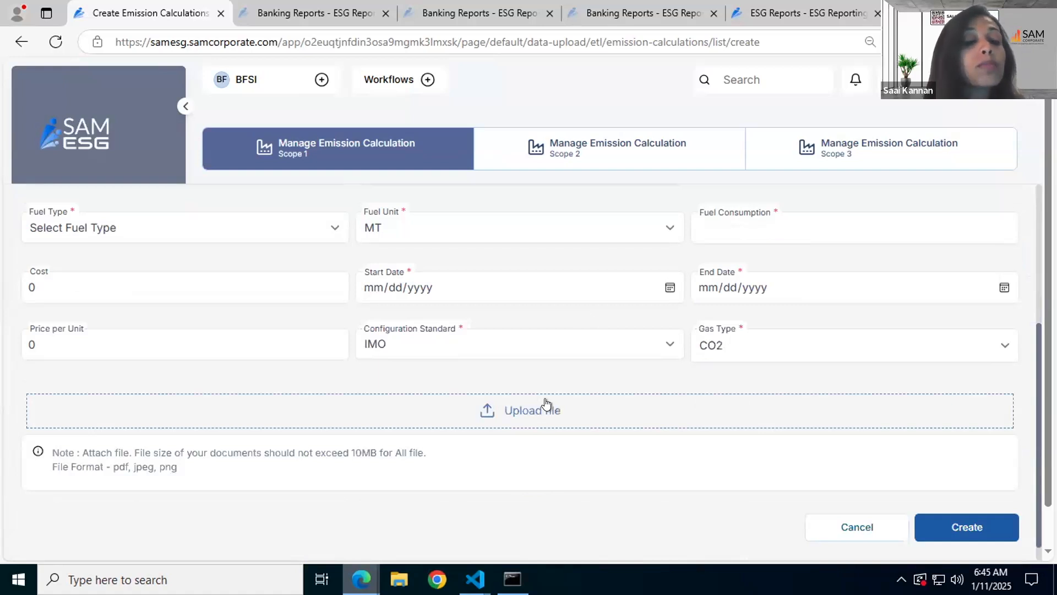
{"action": "scroll", "coordinate": [516, 457], "scroll_direction": "up", "scroll_amount": 1}
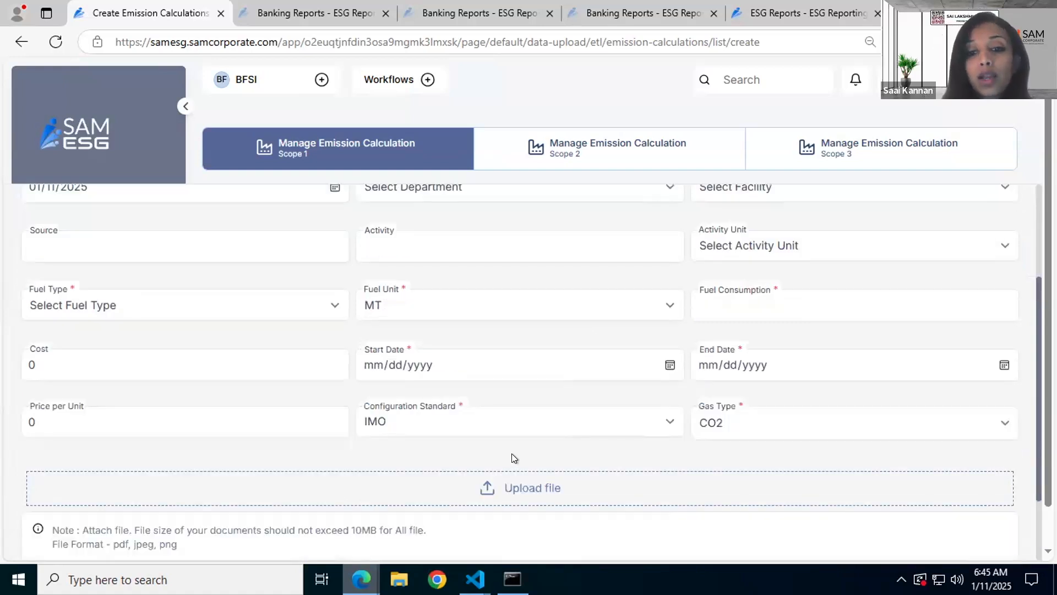
{"action": "scroll", "coordinate": [511, 453], "scroll_direction": "down", "scroll_amount": 2}
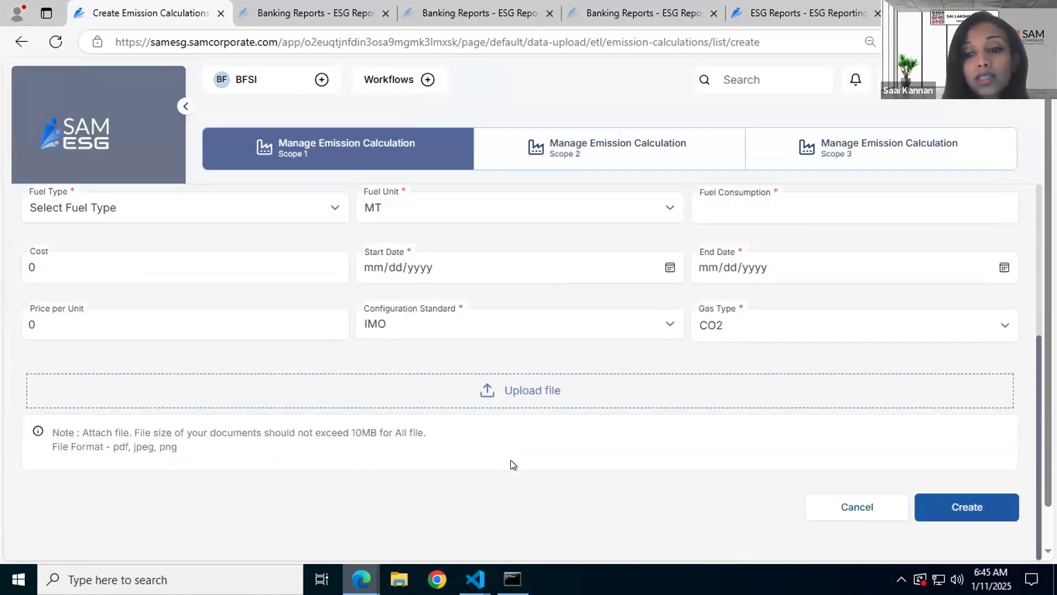
{"action": "left_click", "coordinate": [885, 514]}
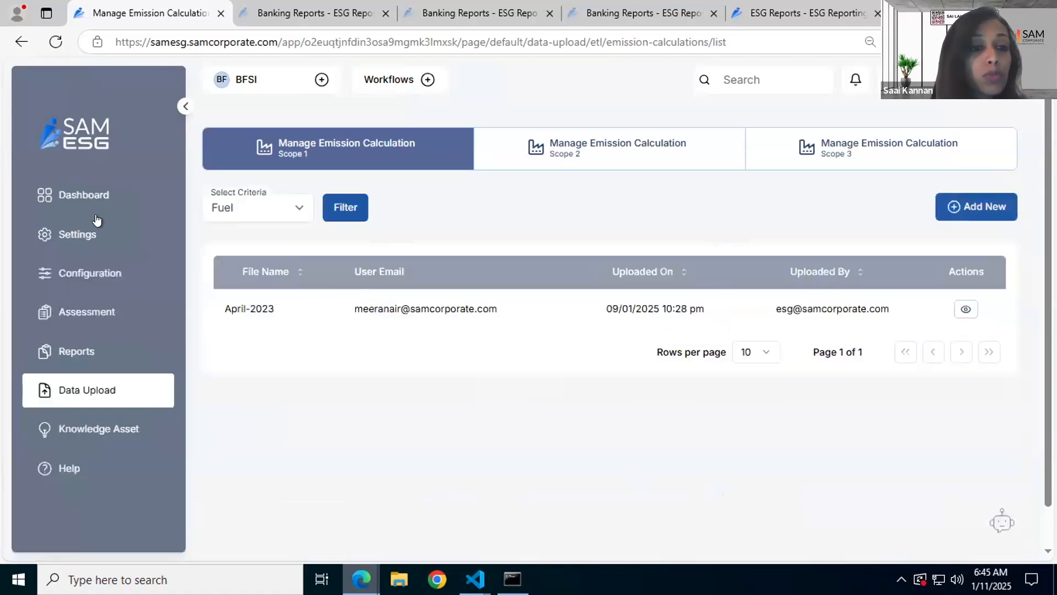
Step: View the January-2025 Scope 2 electricity record across to its energy consumption column and return to the list
{"action": "left_click", "coordinate": [551, 160]}
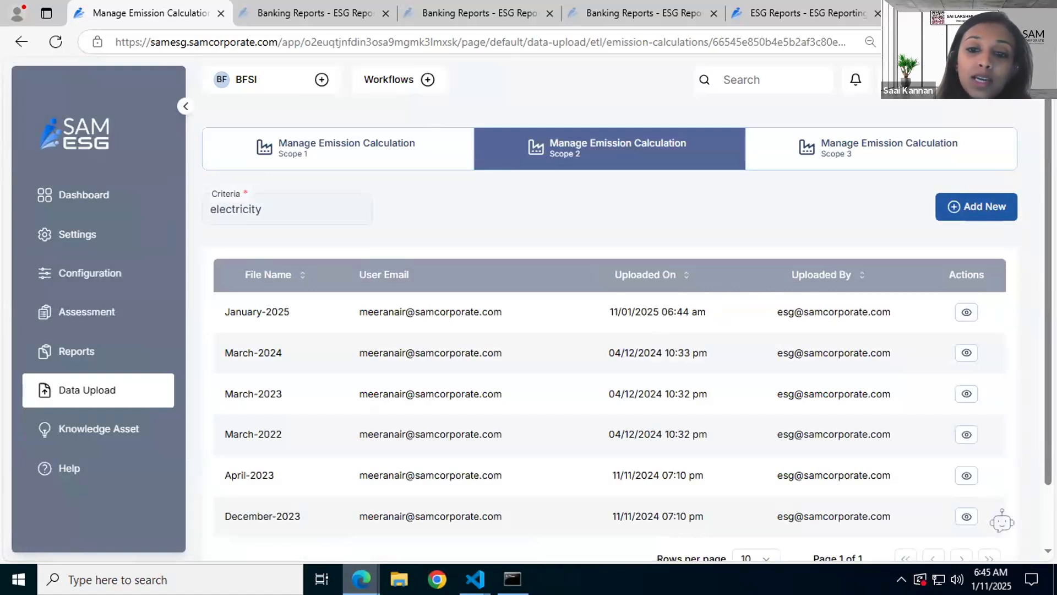
{"action": "left_click", "coordinate": [964, 312]}
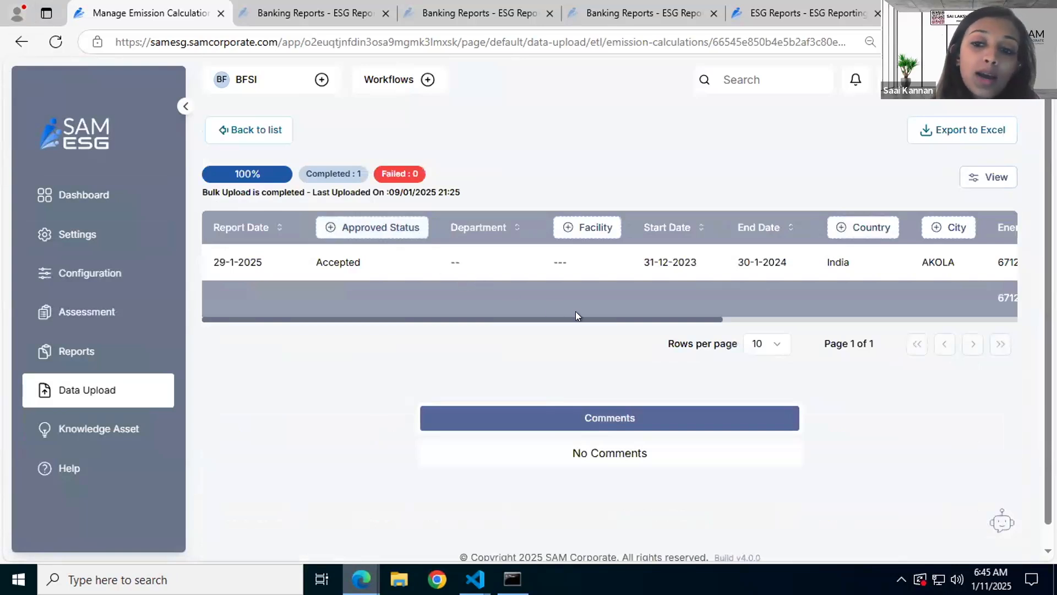
{"action": "left_click_drag", "start_coordinate": [712, 318], "coordinate": [845, 318]}
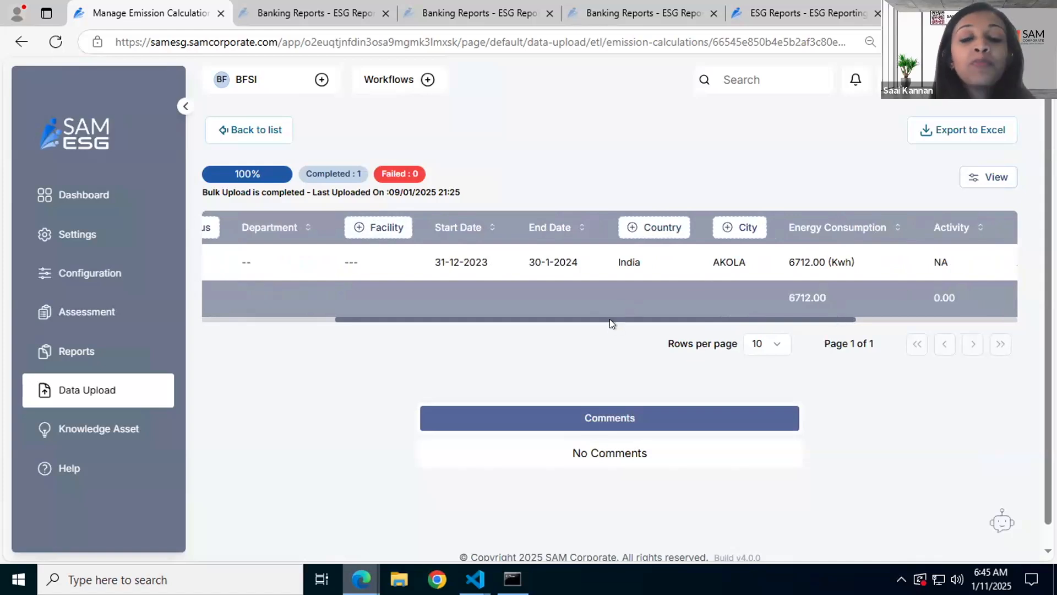
{"action": "left_click", "coordinate": [221, 130]}
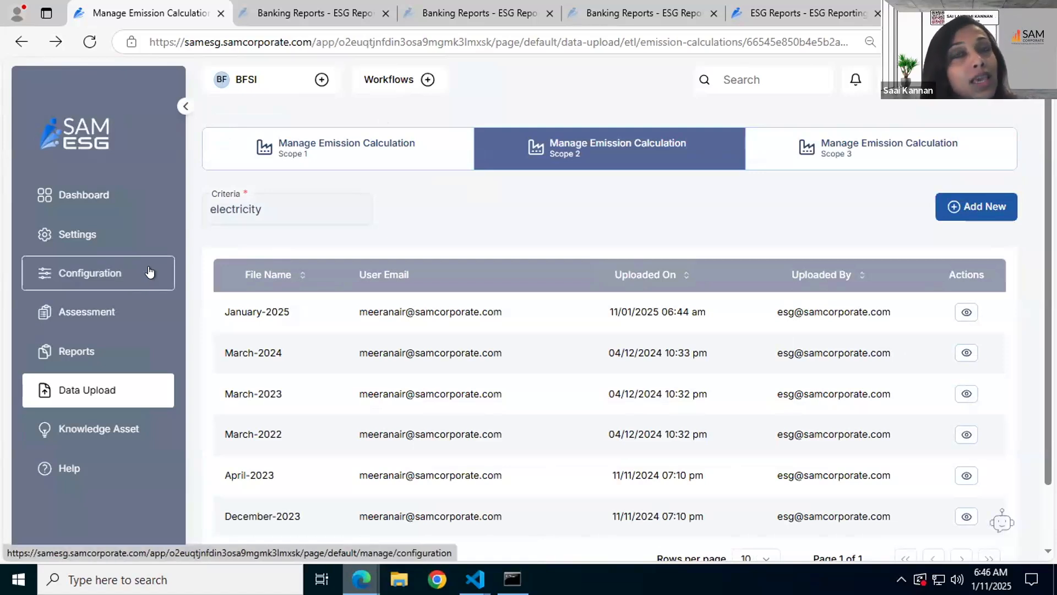
Step: Open the KPI Definition configuration, start a new KPI definition from the library, and look through the available sectors
{"action": "mouse_move", "coordinate": [149, 271]}
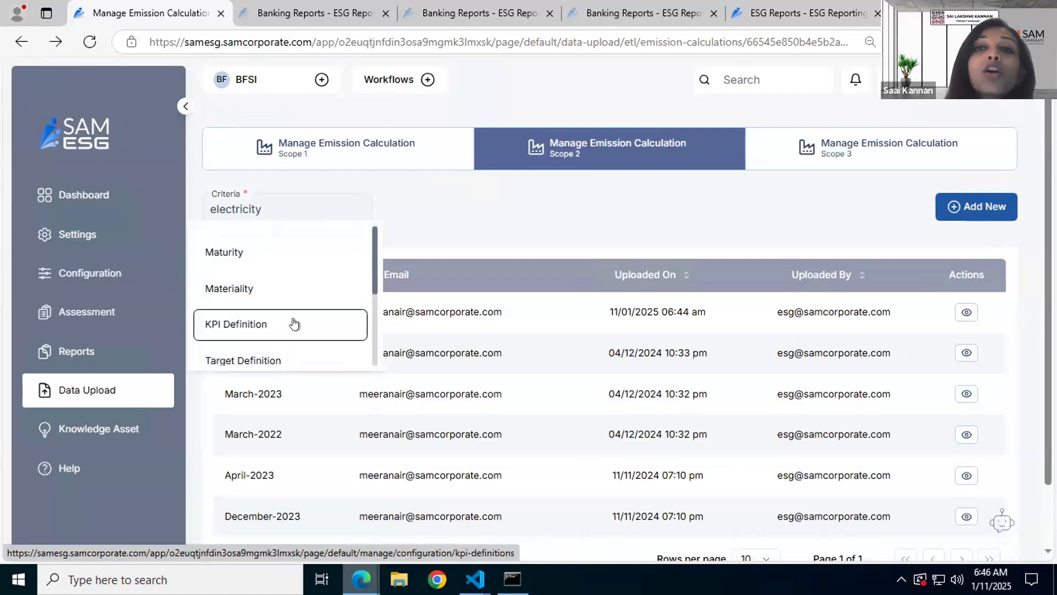
{"action": "left_click", "coordinate": [294, 324]}
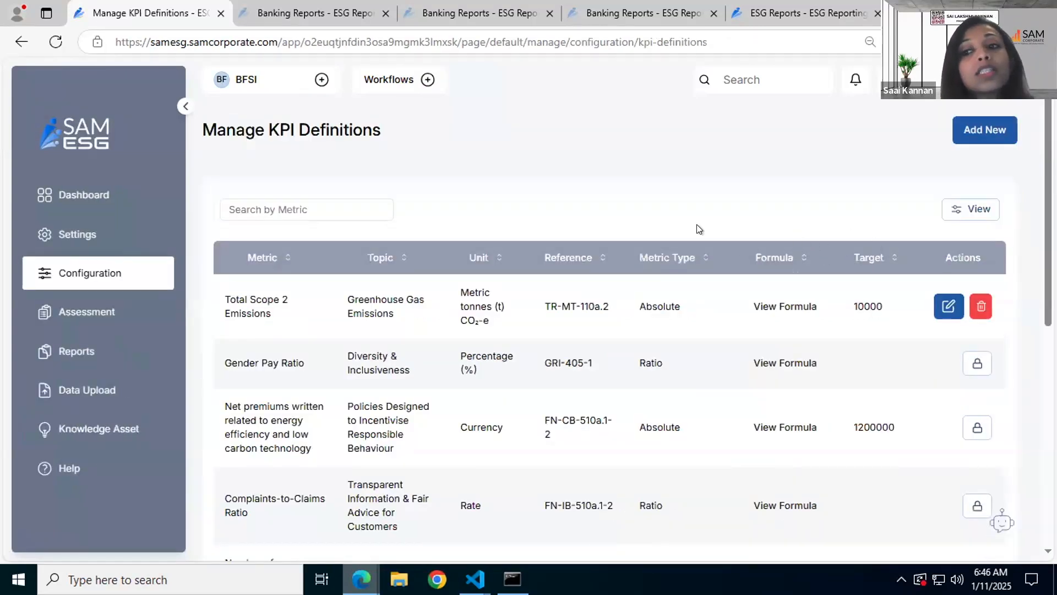
{"action": "left_click", "coordinate": [985, 142]}
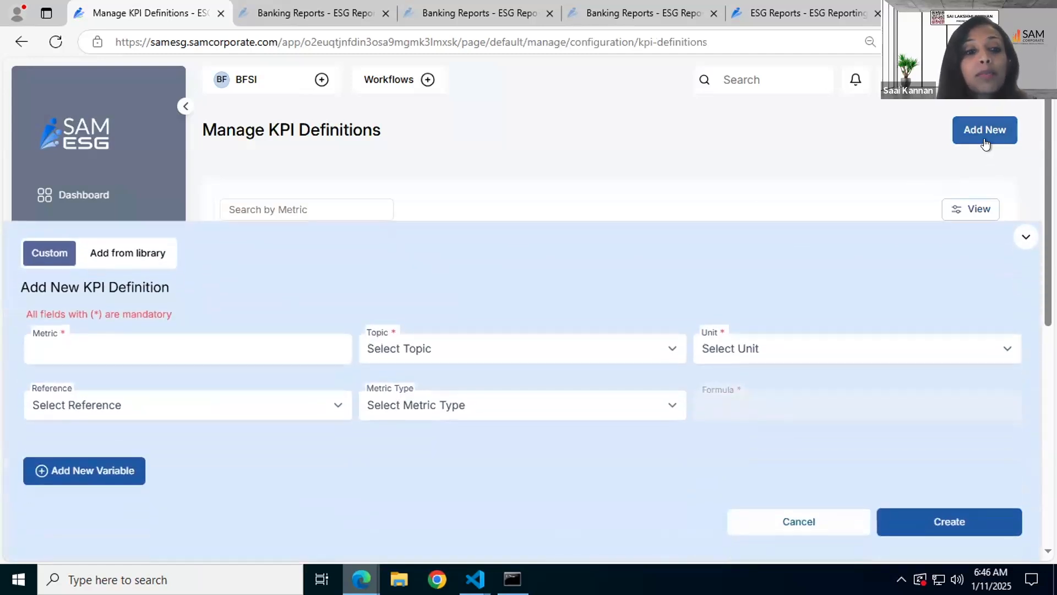
{"action": "left_click", "coordinate": [148, 255]}
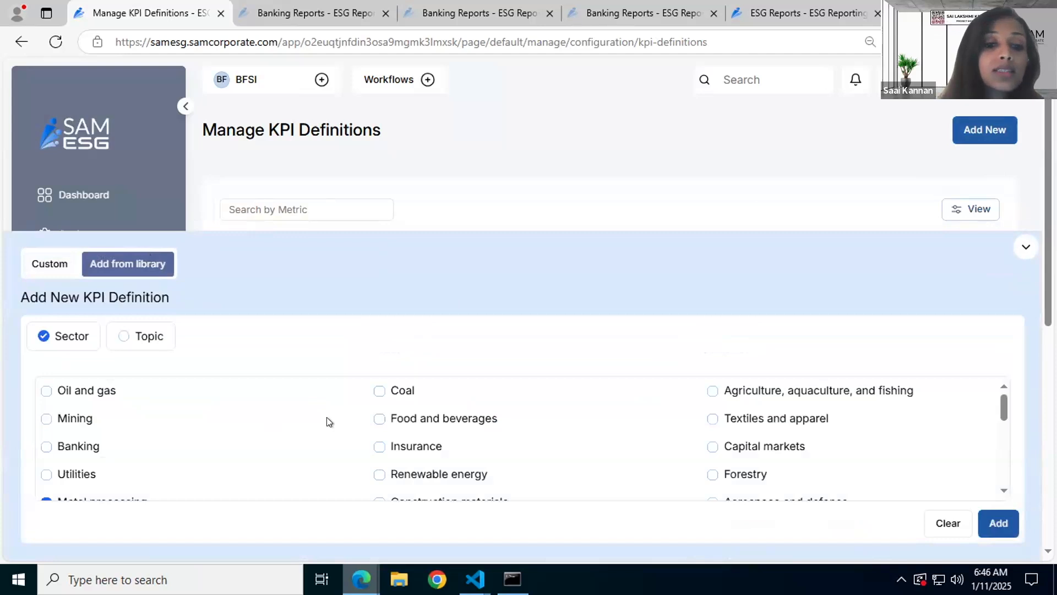
{"action": "scroll", "coordinate": [329, 419], "scroll_direction": "down", "scroll_amount": 1}
{"action": "scroll", "coordinate": [331, 418], "scroll_direction": "down", "scroll_amount": 3}
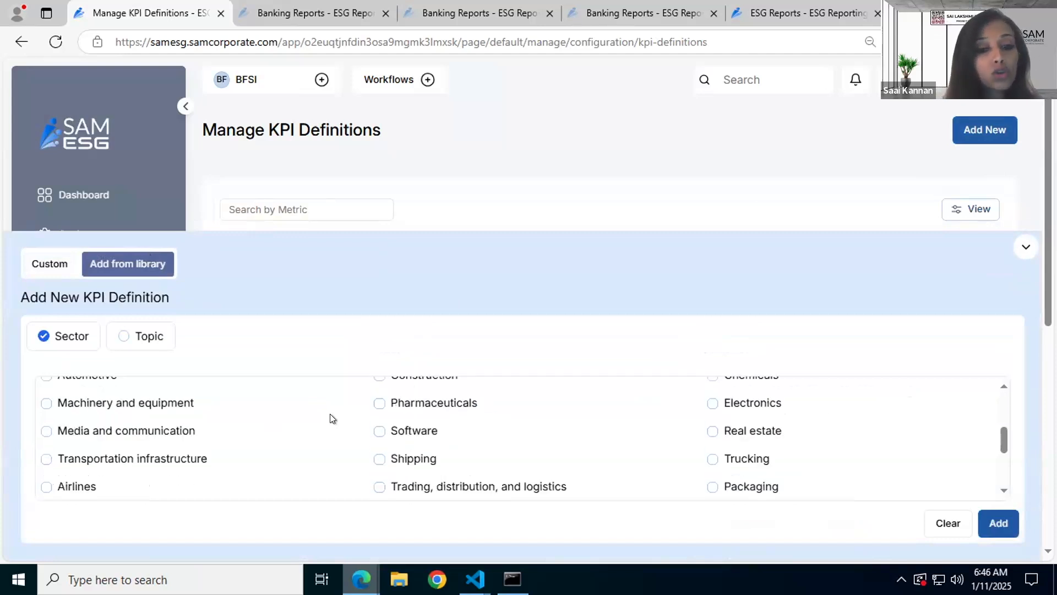
Step: Look through the KPI library by topic, clear the selected topics, and close the new KPI definition form
{"action": "left_click", "coordinate": [124, 337]}
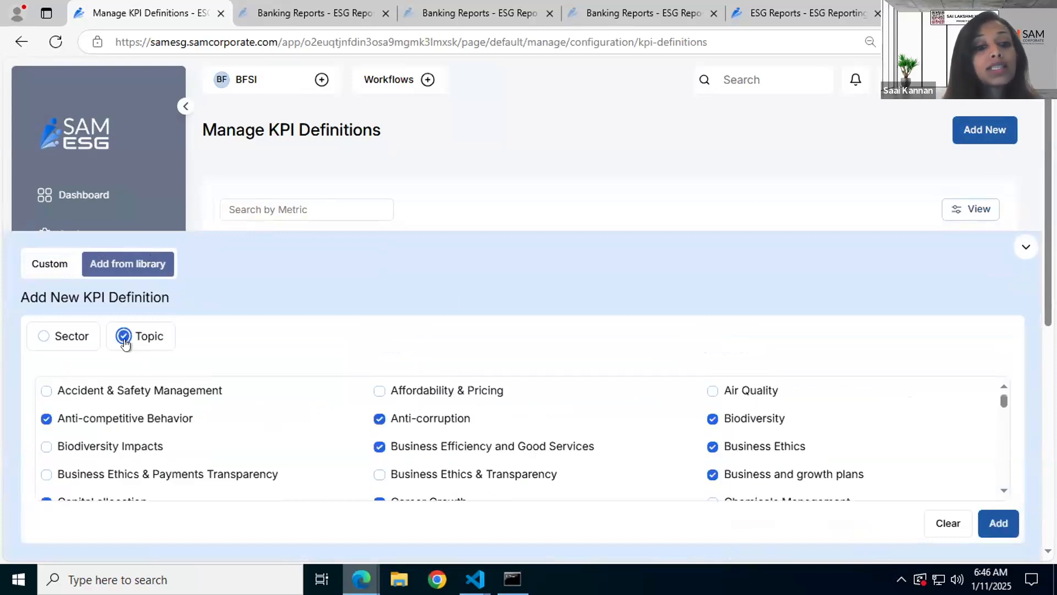
{"action": "scroll", "coordinate": [322, 375], "scroll_direction": "down", "scroll_amount": 1}
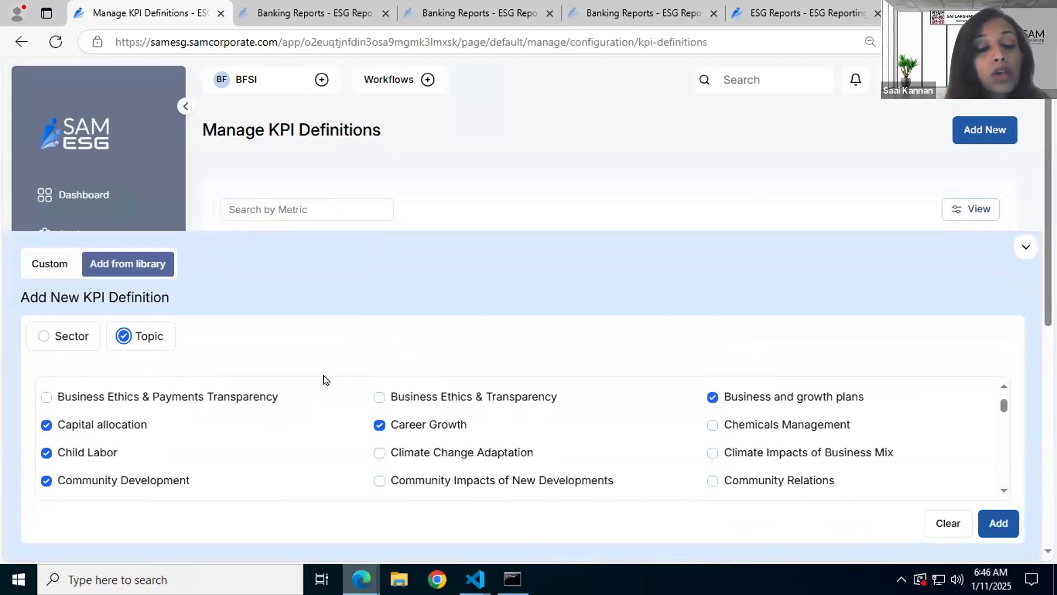
{"action": "scroll", "coordinate": [323, 375], "scroll_direction": "down", "scroll_amount": 1}
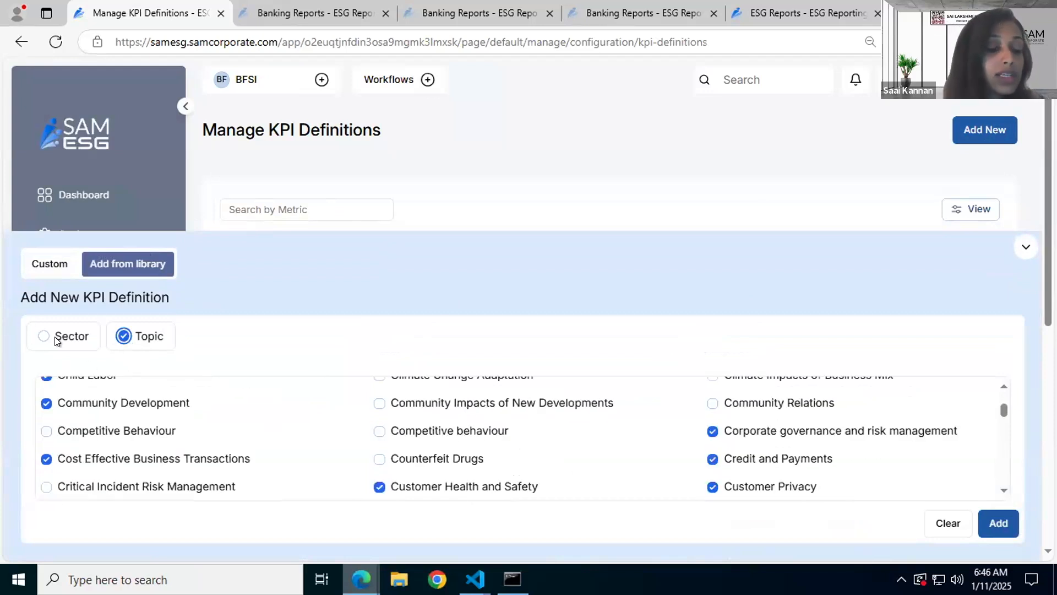
{"action": "left_click", "coordinate": [942, 523]}
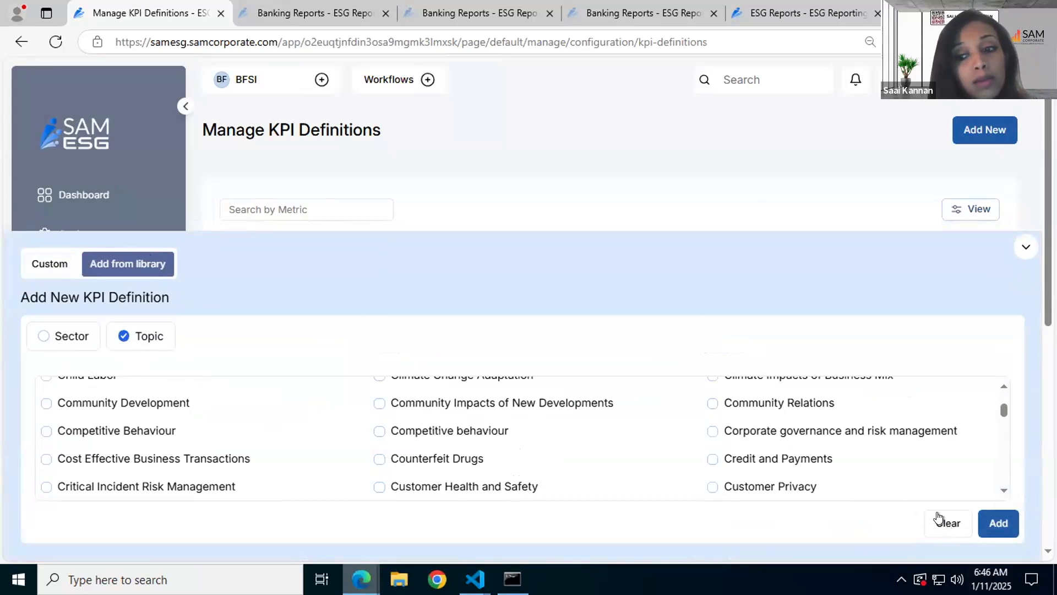
{"action": "left_click", "coordinate": [1023, 247]}
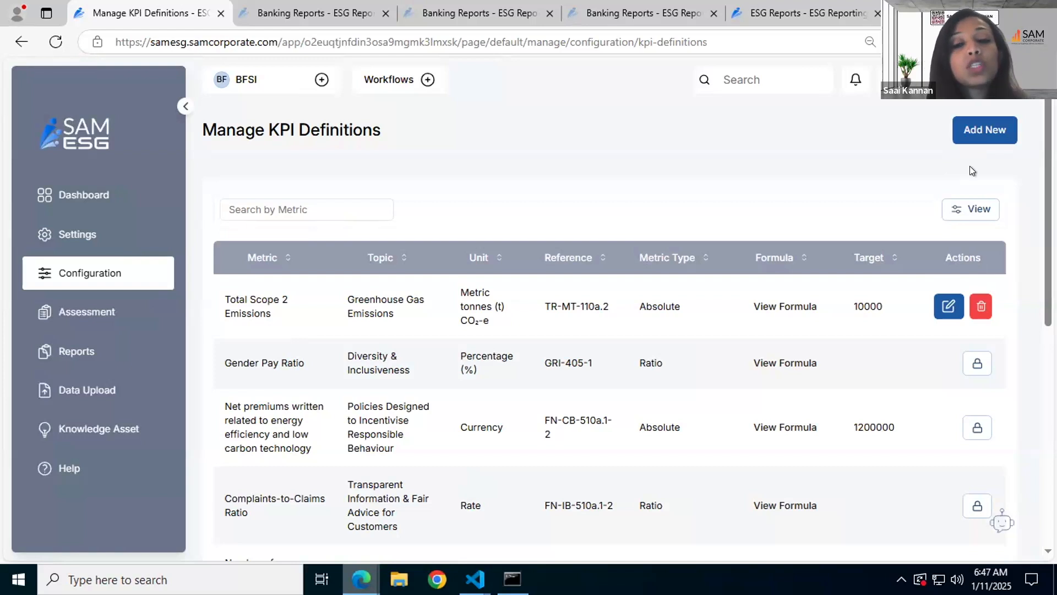
Step: Review the custom form for a new KPI definition, cancel it, and go to the Dashboard
{"action": "left_click", "coordinate": [979, 131]}
{"action": "left_click", "coordinate": [47, 263]}
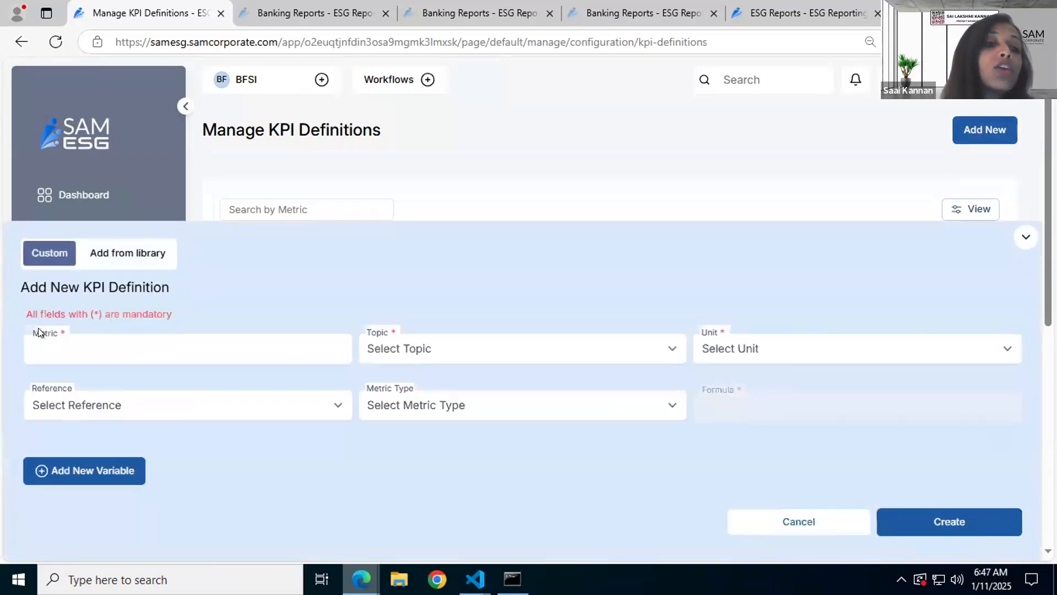
{"action": "left_click", "coordinate": [762, 522]}
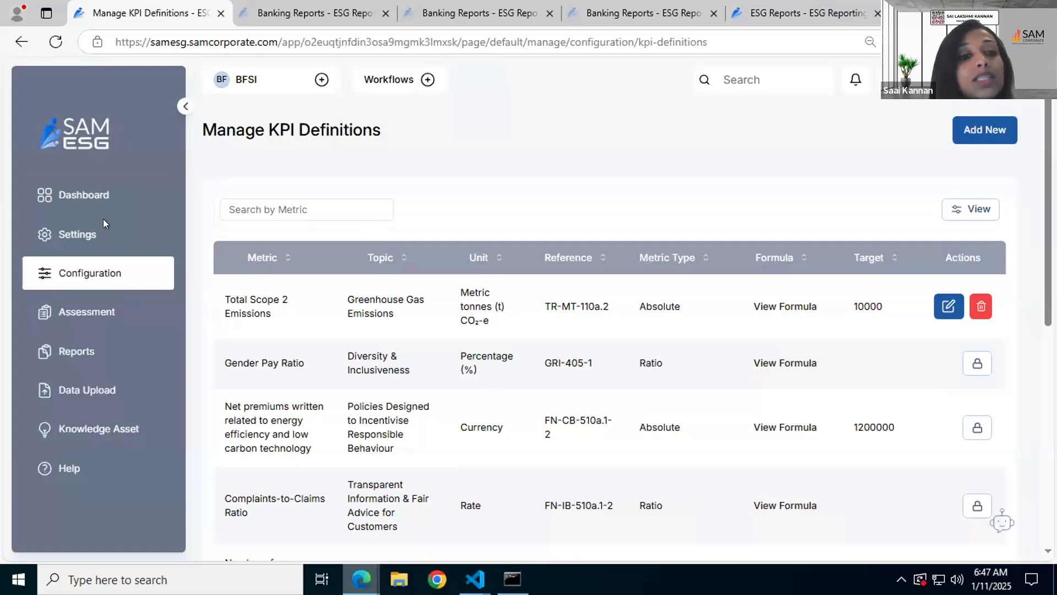
{"action": "left_click", "coordinate": [94, 195]}
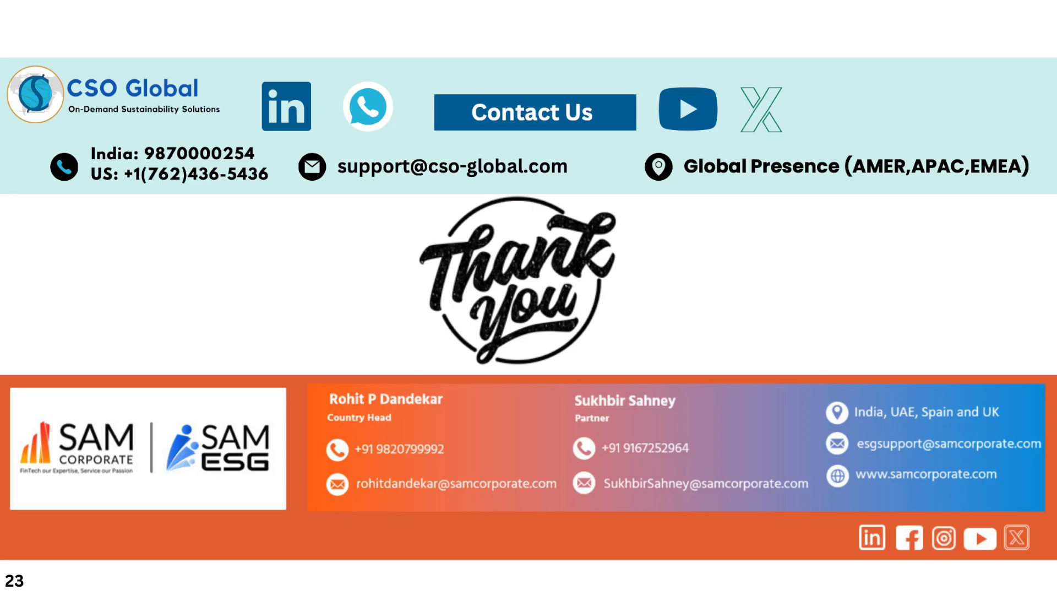